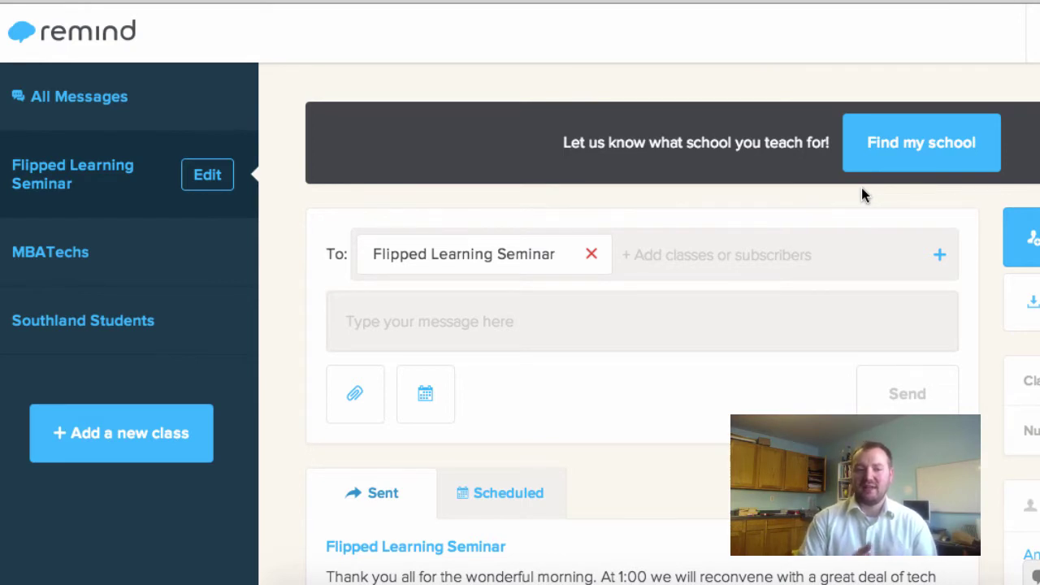
pyautogui.click(118, 441)
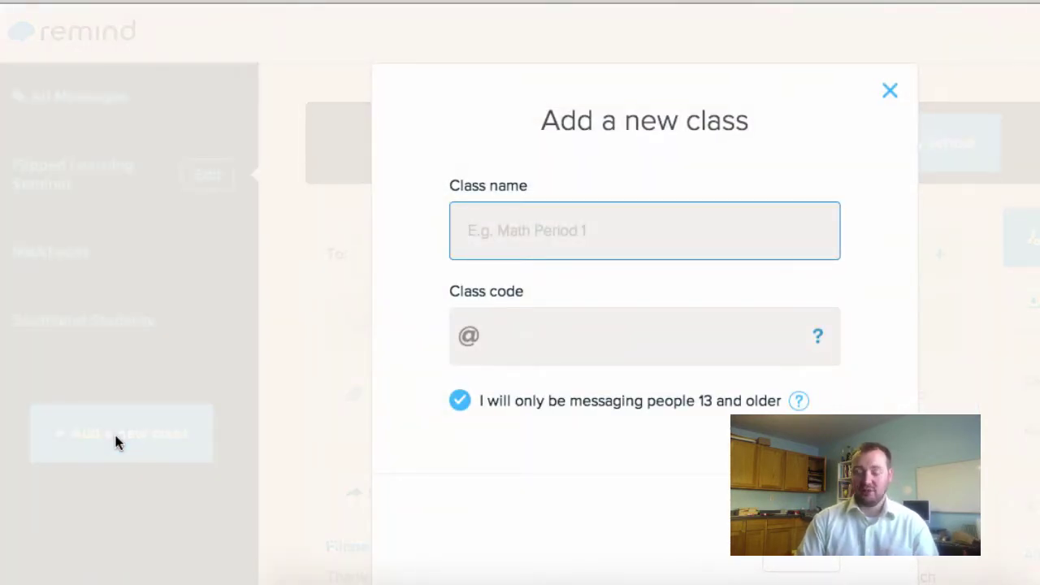
pyautogui.write('Sample')
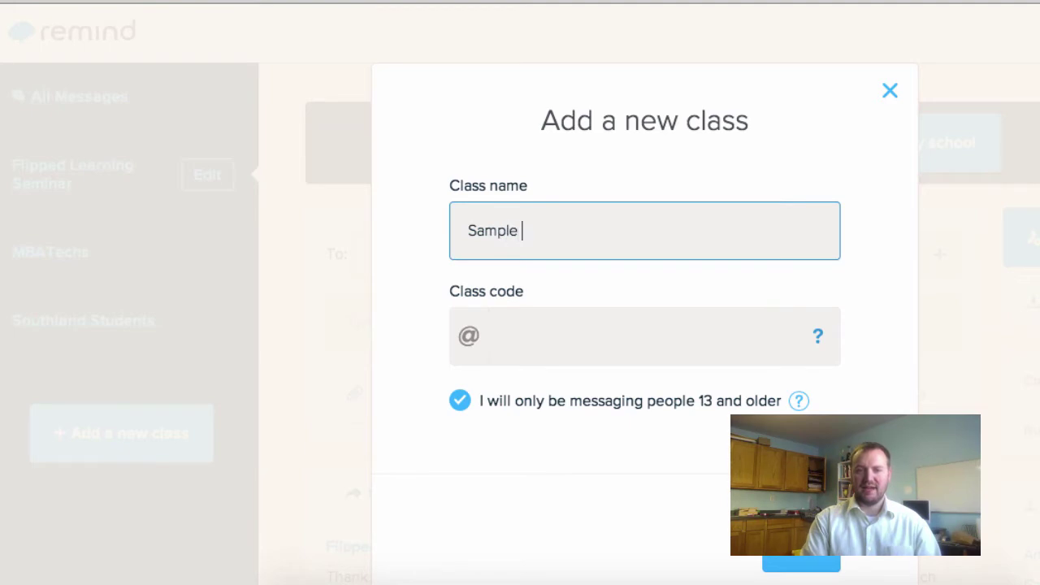
pyautogui.write(' Class ')
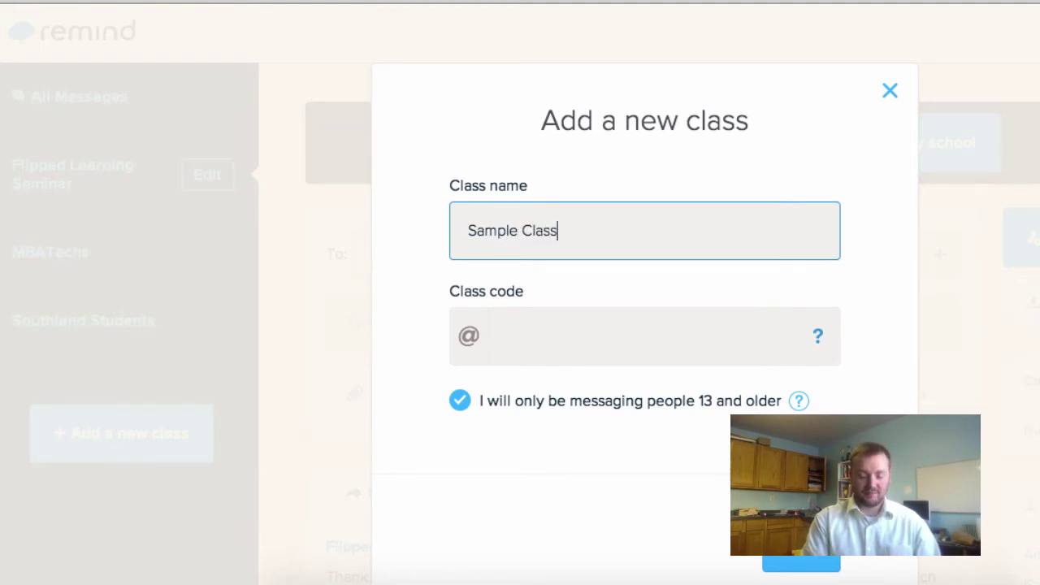
pyautogui.write('101')
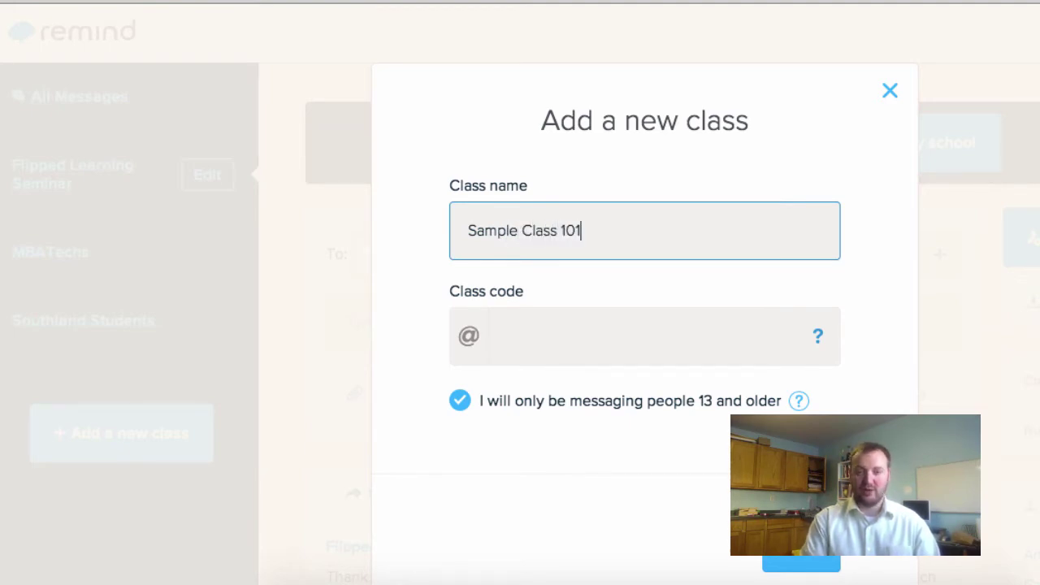
pyautogui.click(542, 336)
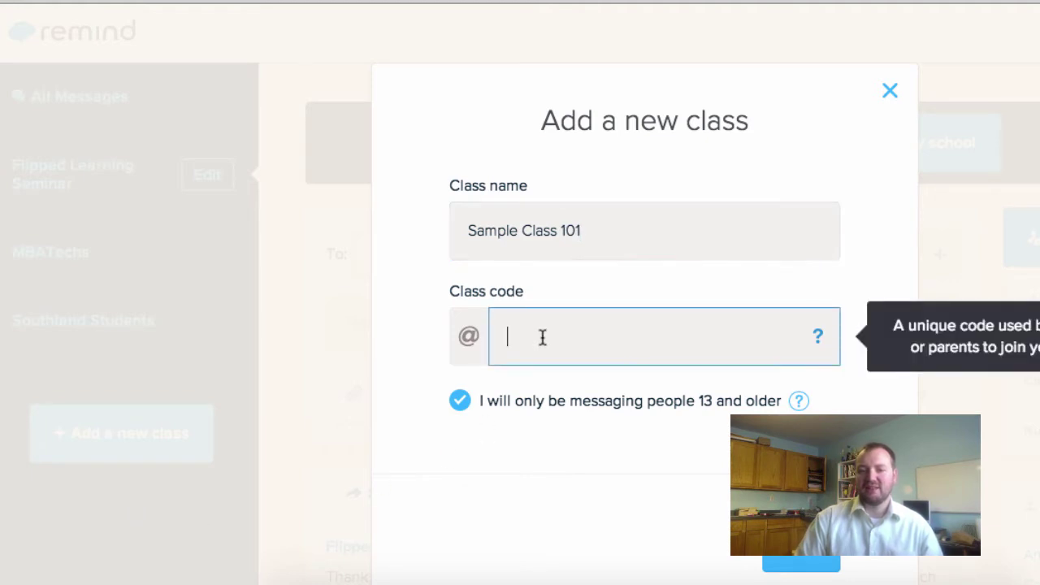
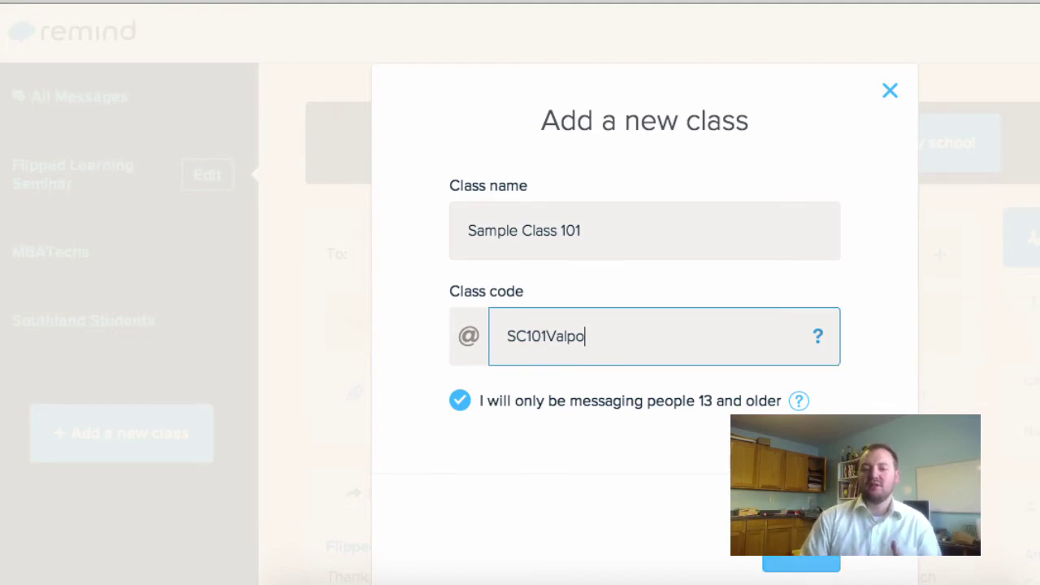
pyautogui.click(801, 546)
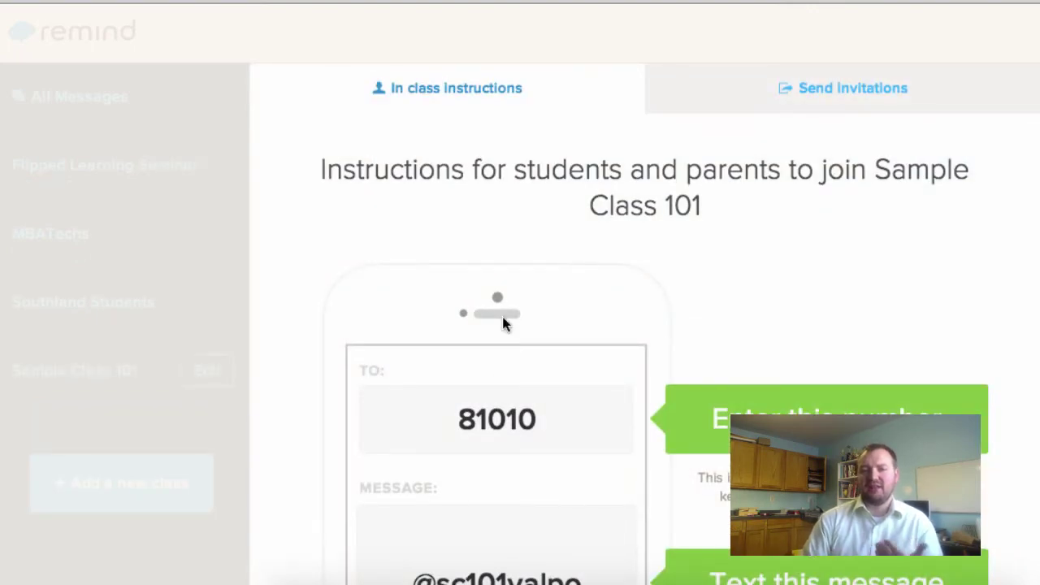
pyautogui.scroll(-4, 535, 300)
pyautogui.scroll(2, 537, 312)
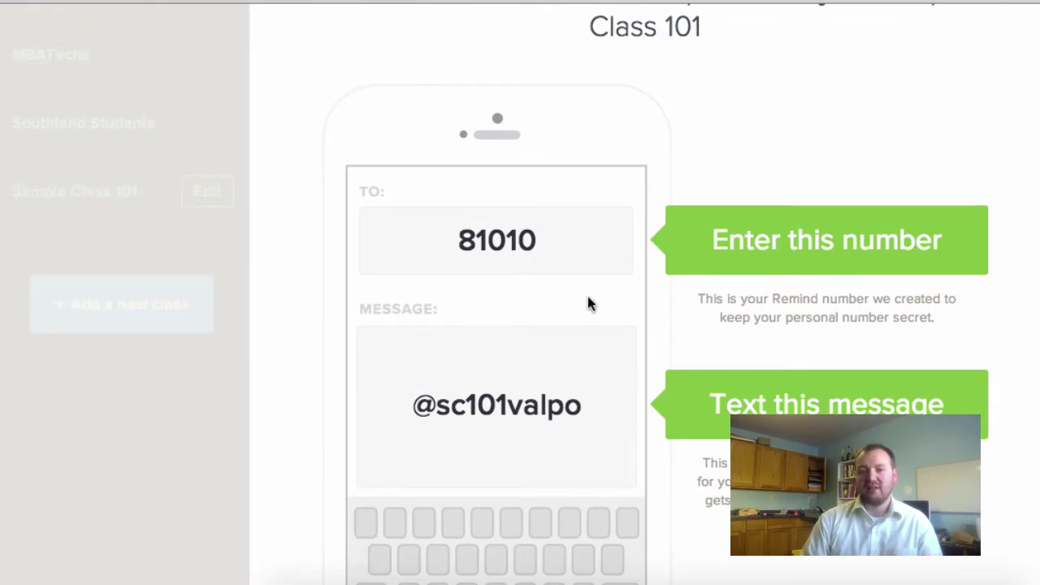
pyautogui.scroll(2, 590, 302)
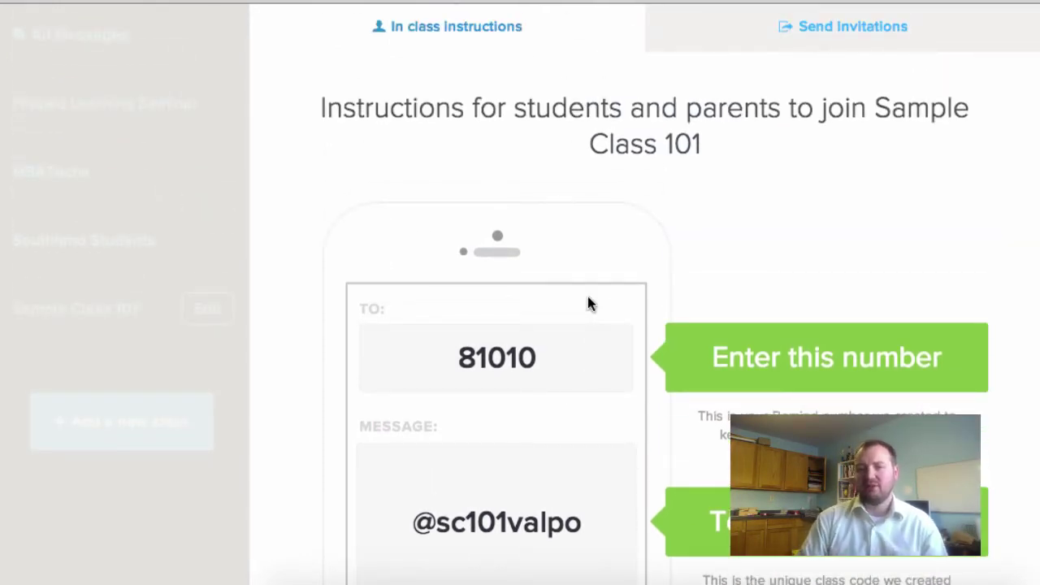
pyautogui.scroll(-4, 585, 302)
pyautogui.scroll(2, 678, 272)
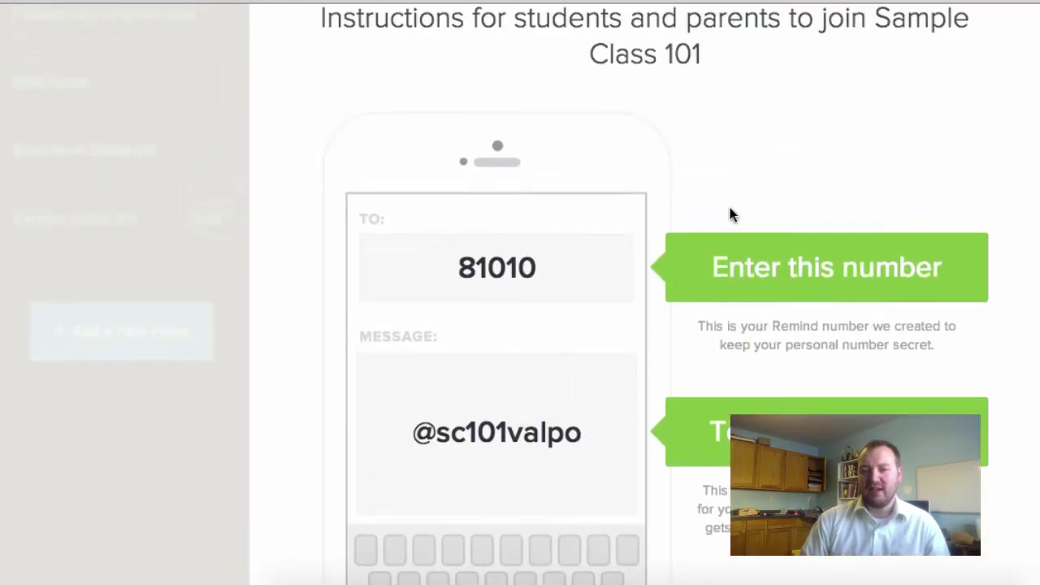
# Start printing the join instructions page from the right-click menu, then cancel it
pyautogui.rightClick(764, 182)
pyautogui.click(795, 277)
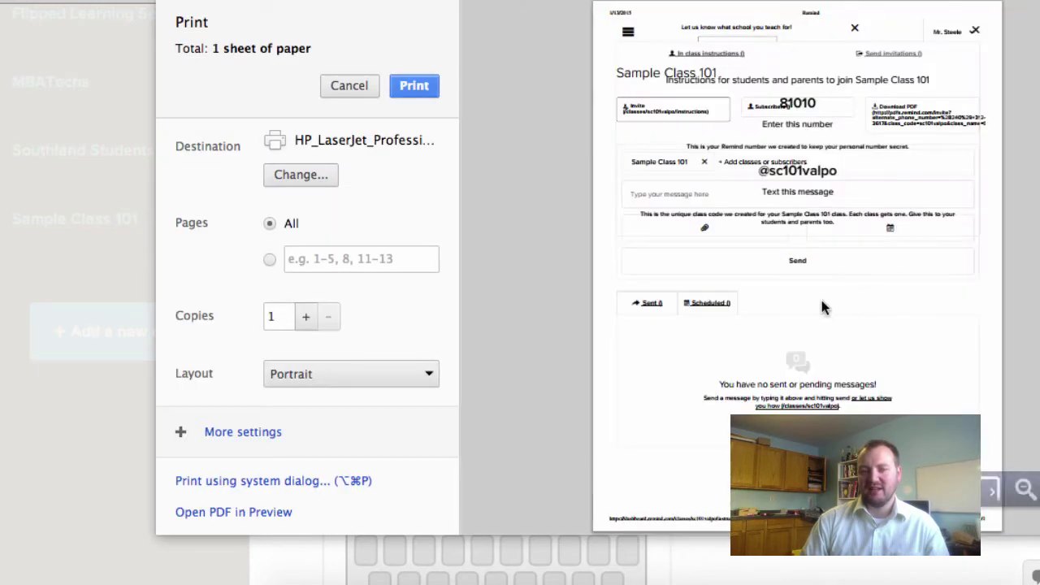
pyautogui.click(354, 85)
pyautogui.scroll(-3, 691, 199)
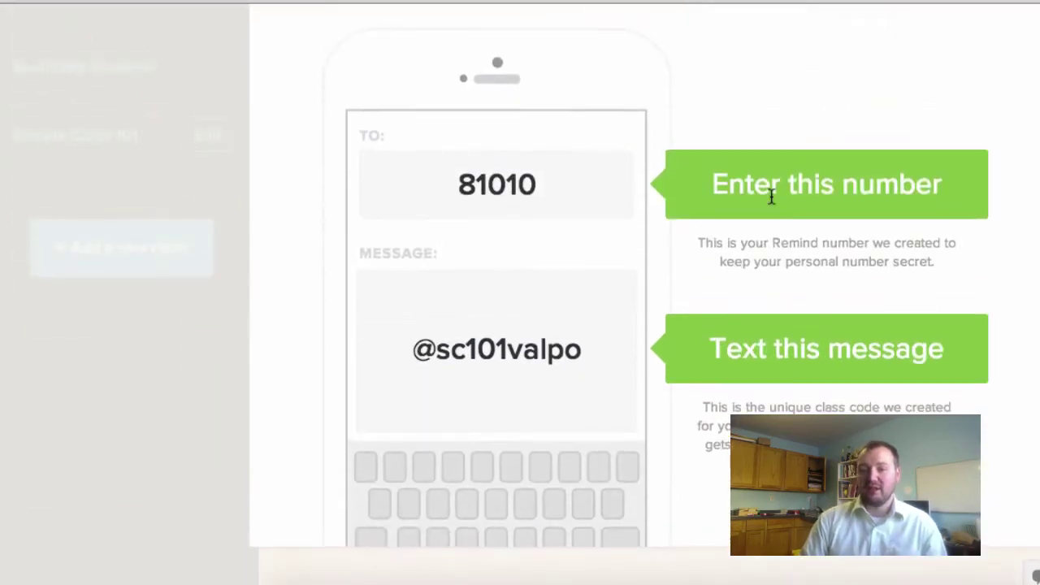
pyautogui.scroll(3, 771, 197)
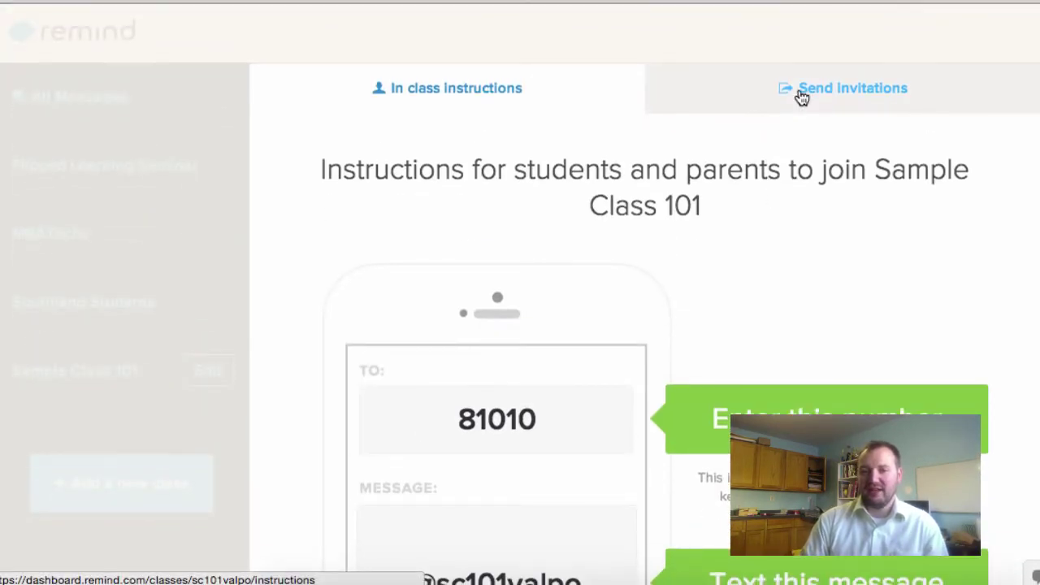
# Look over the Send invitations invite box, then close the class setup window with Esc
pyautogui.click(802, 93)
pyautogui.click(526, 303)
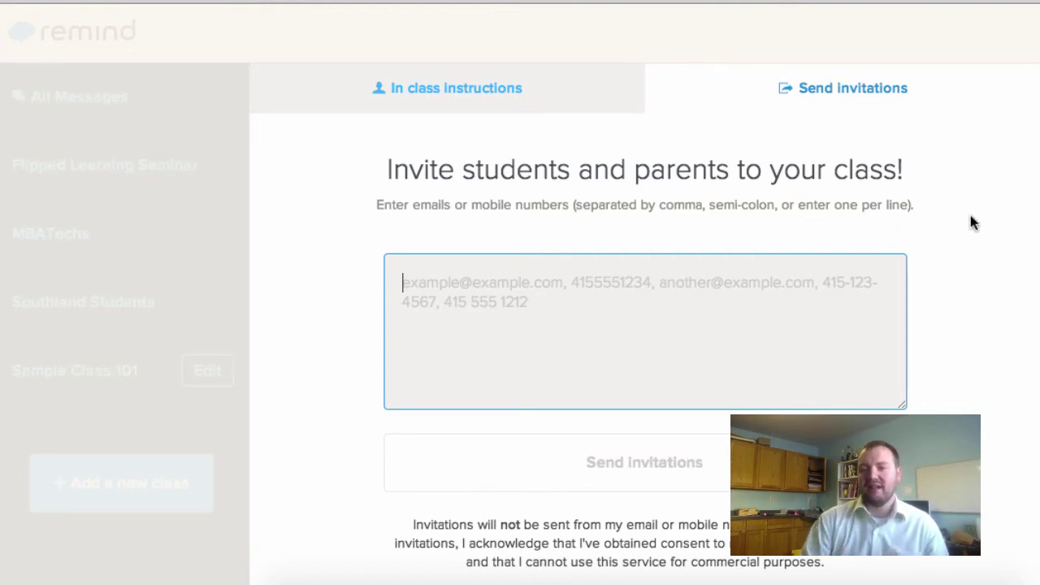
pyautogui.press('Escape')
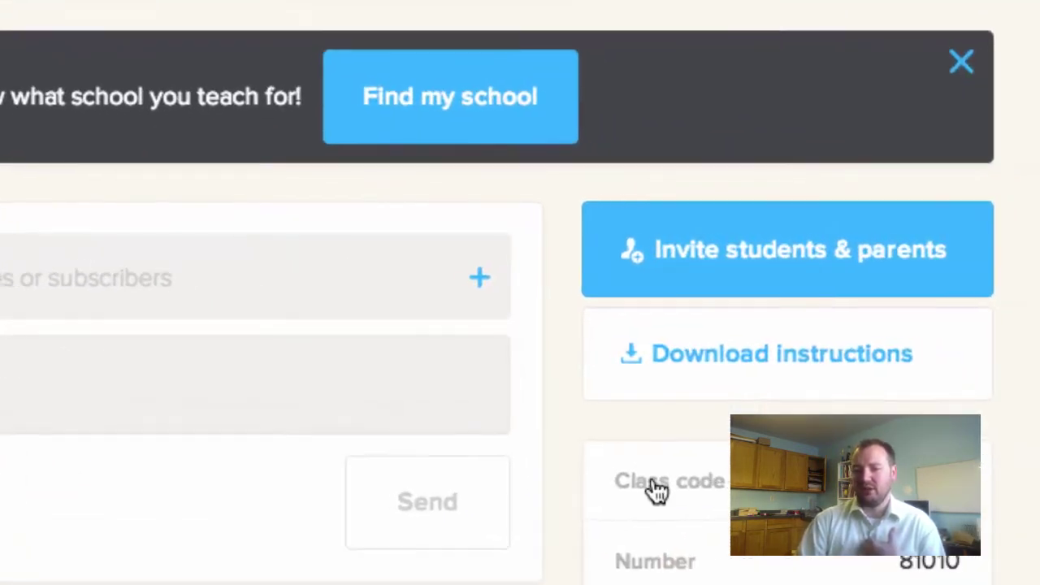
pyautogui.click(755, 369)
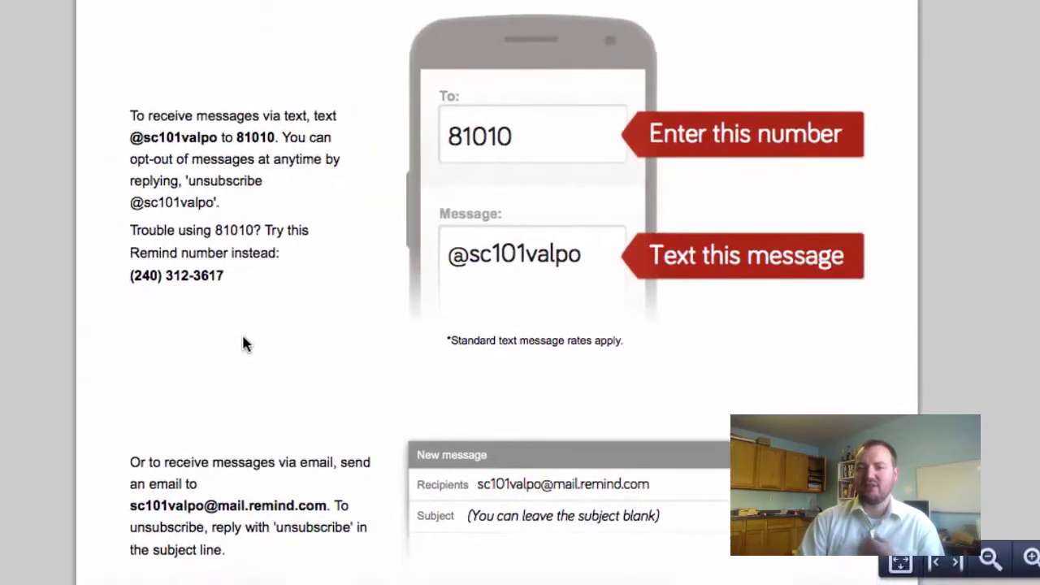
pyautogui.scroll(-2, 243, 336)
pyautogui.scroll(4, 243, 337)
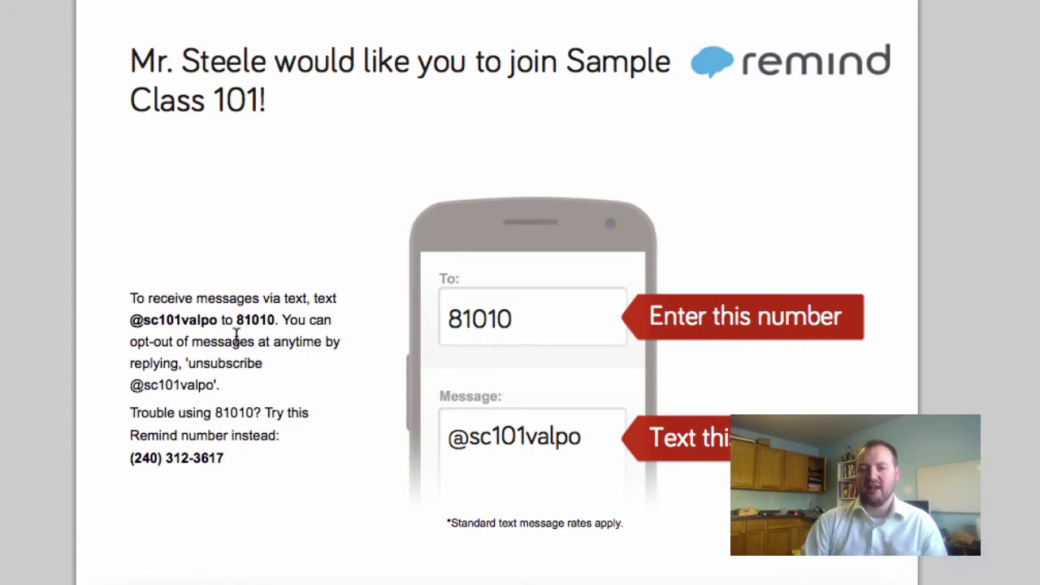
pyautogui.scroll(-5, 236, 343)
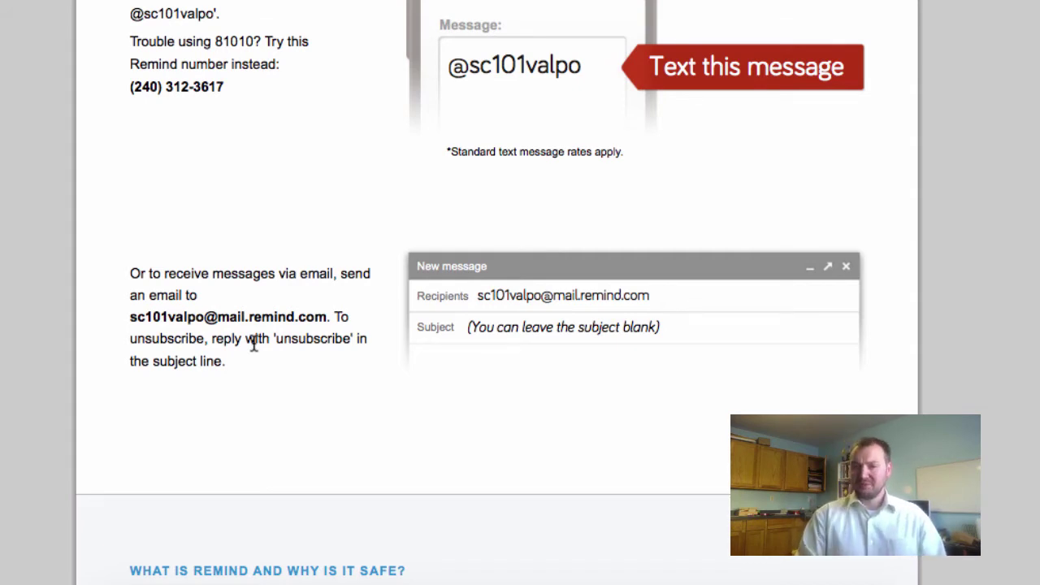
pyautogui.scroll(5, 424, 288)
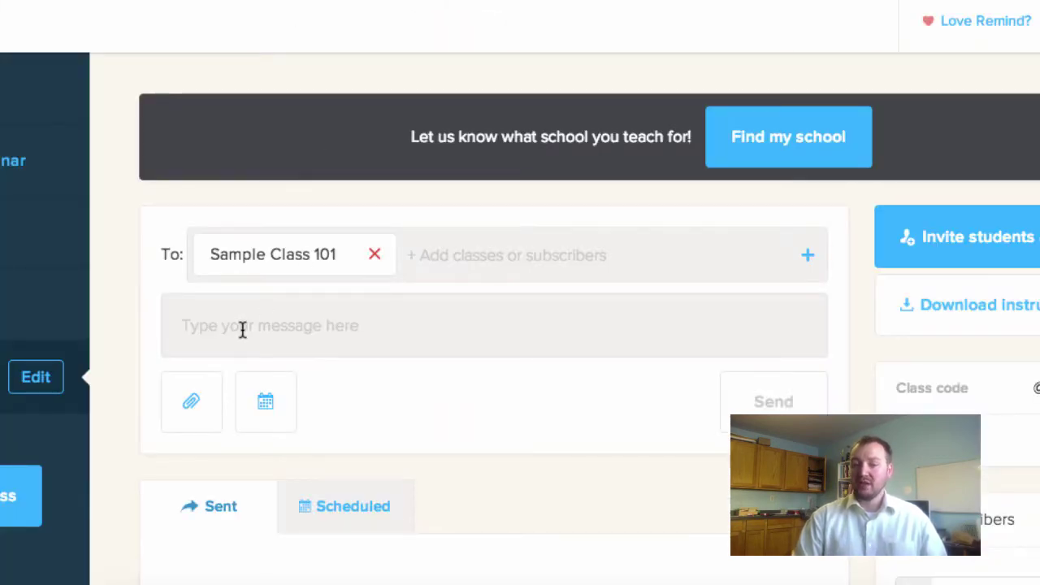
pyautogui.click(242, 329)
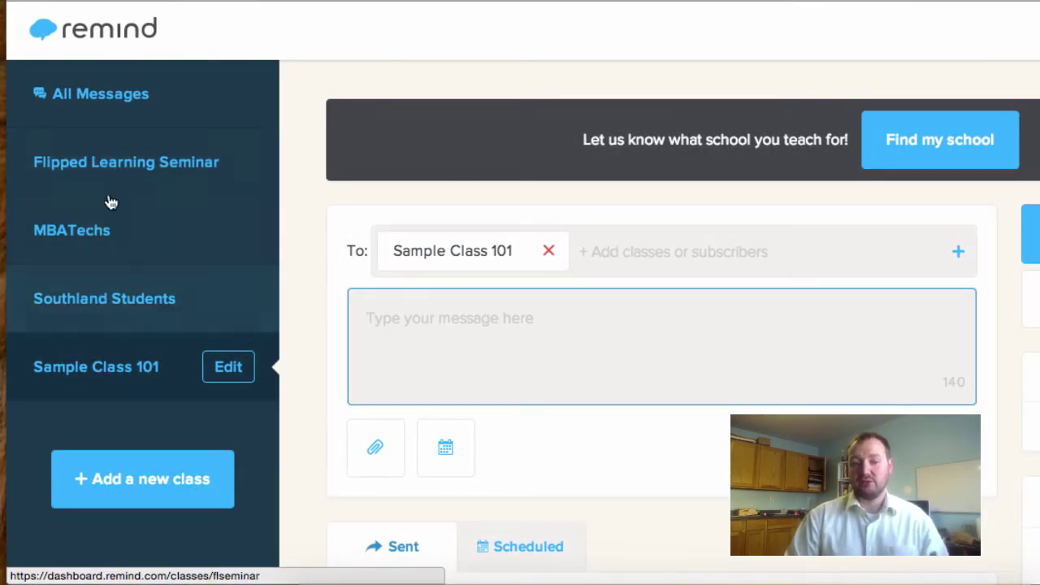
pyautogui.click(104, 298)
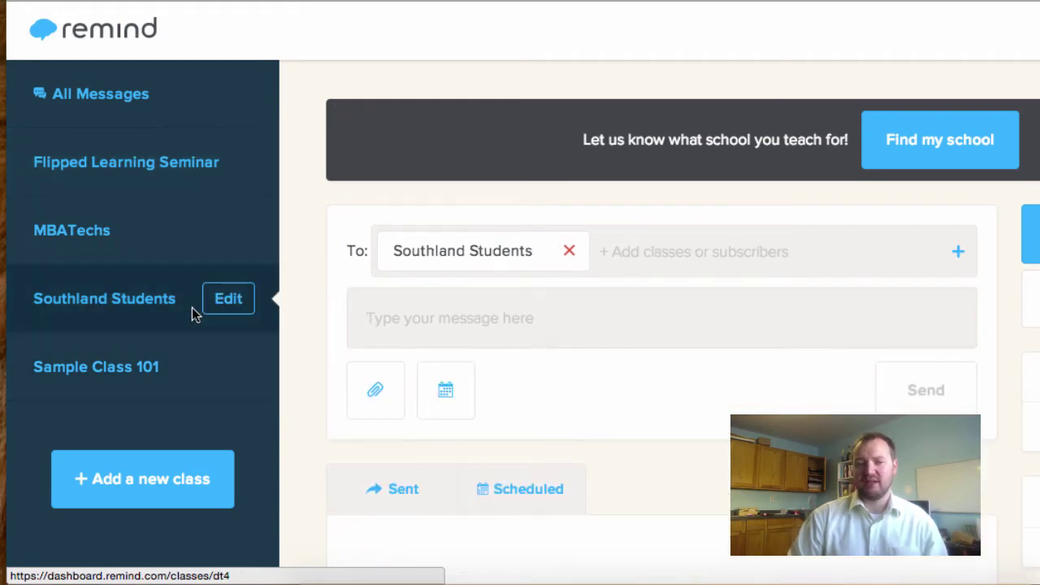
pyautogui.scroll(-6, 1015, 389)
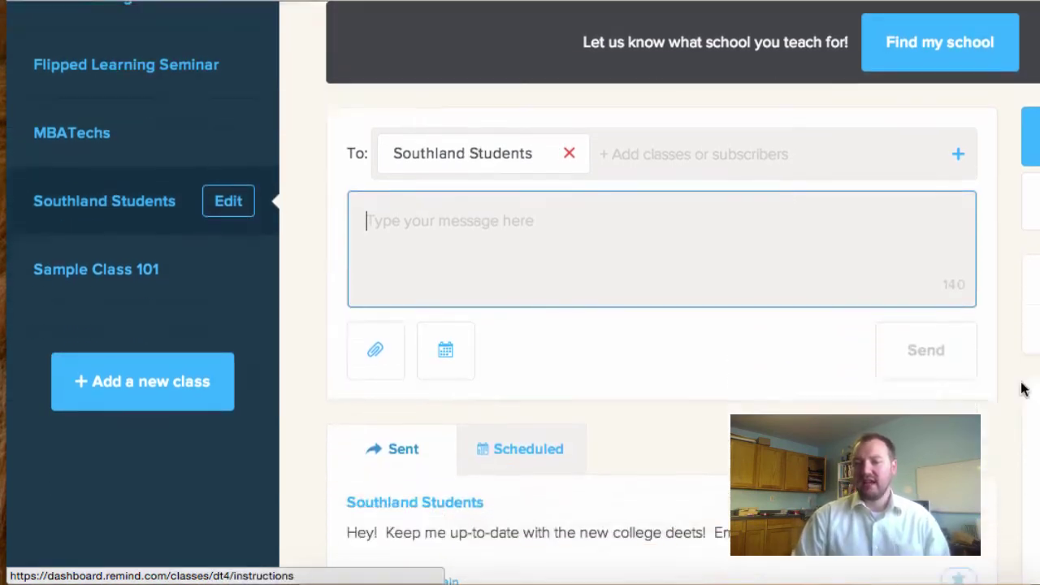
pyautogui.scroll(1, 1021, 389)
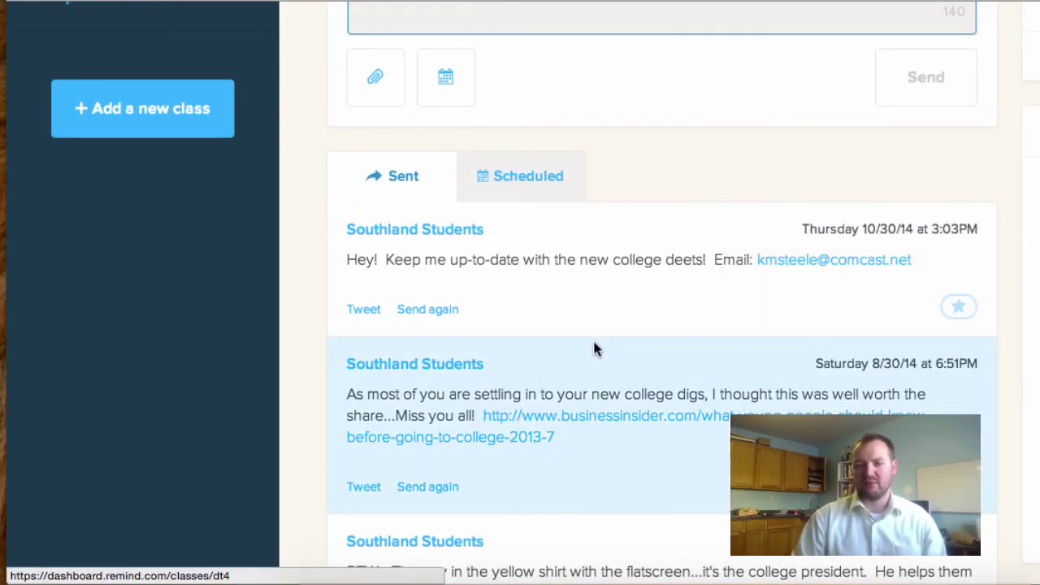
pyautogui.scroll(2, 594, 348)
pyautogui.scroll(-3, 594, 348)
pyautogui.scroll(-3, 565, 319)
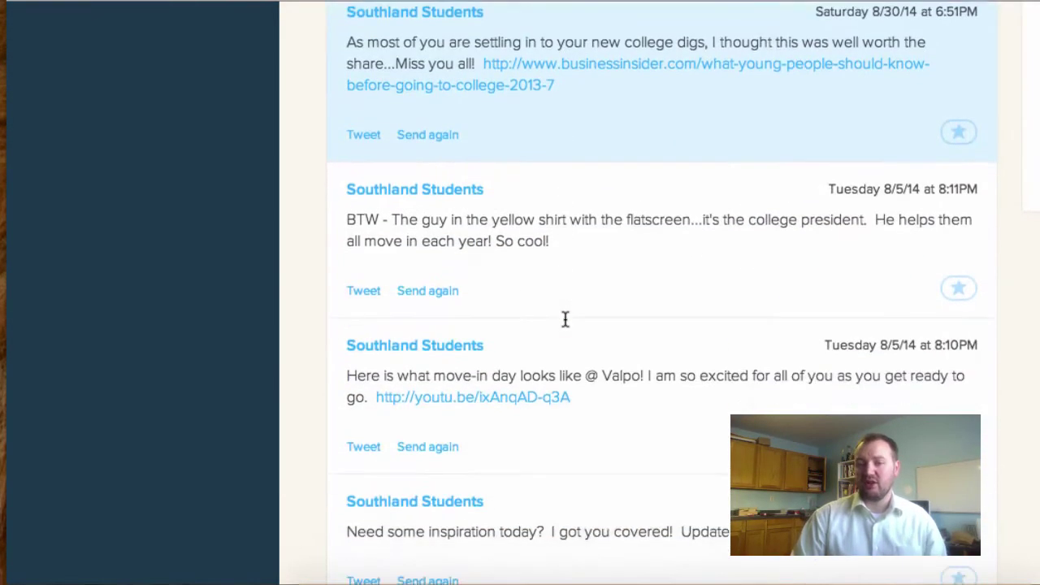
pyautogui.scroll(8, 565, 318)
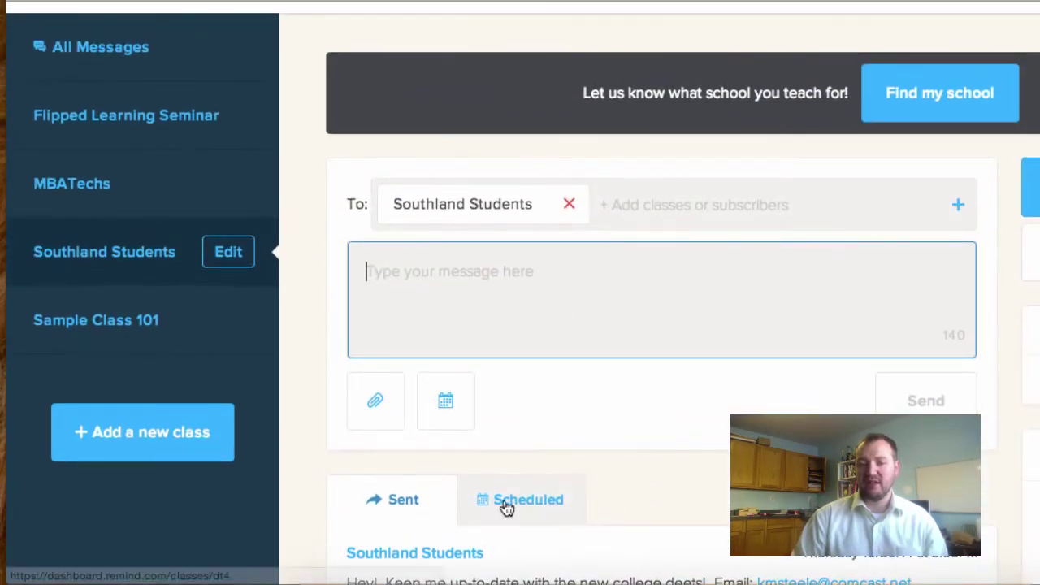
pyautogui.click(534, 503)
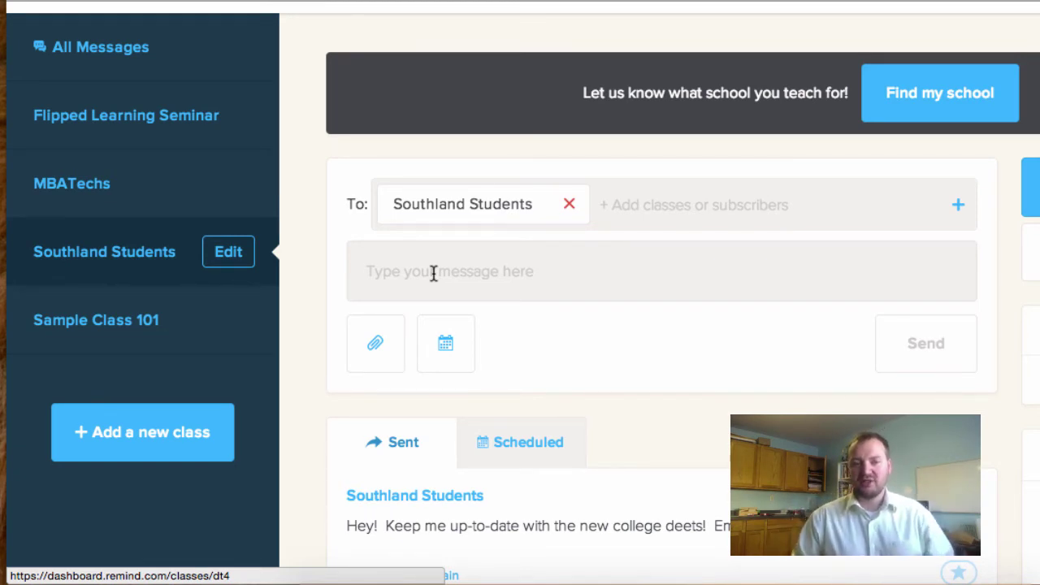
# Write 'Just thinking of you! Catch me up if you get a chance...how's the college life!'
pyautogui.click(433, 273)
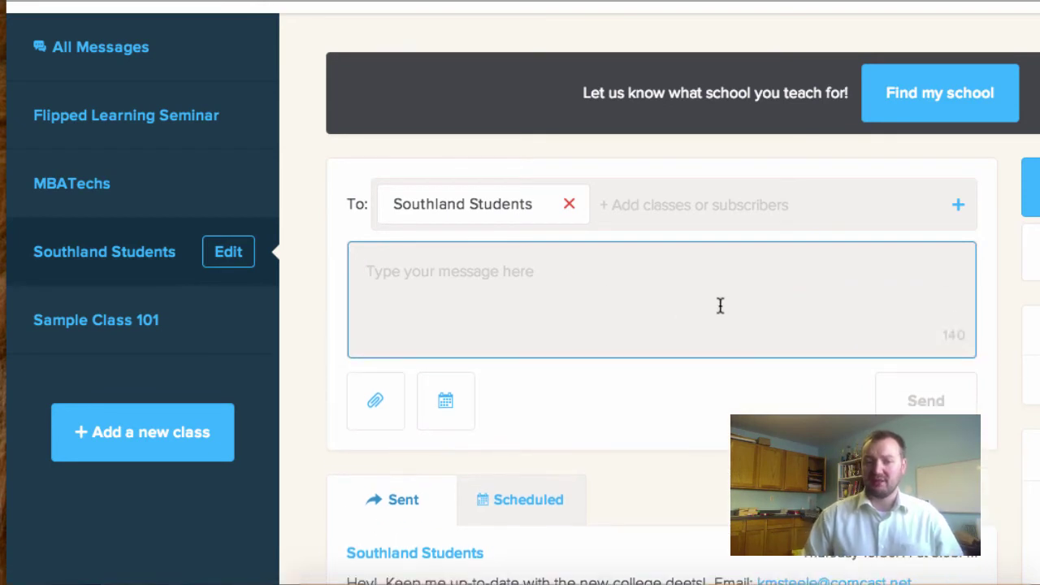
pyautogui.write('I')
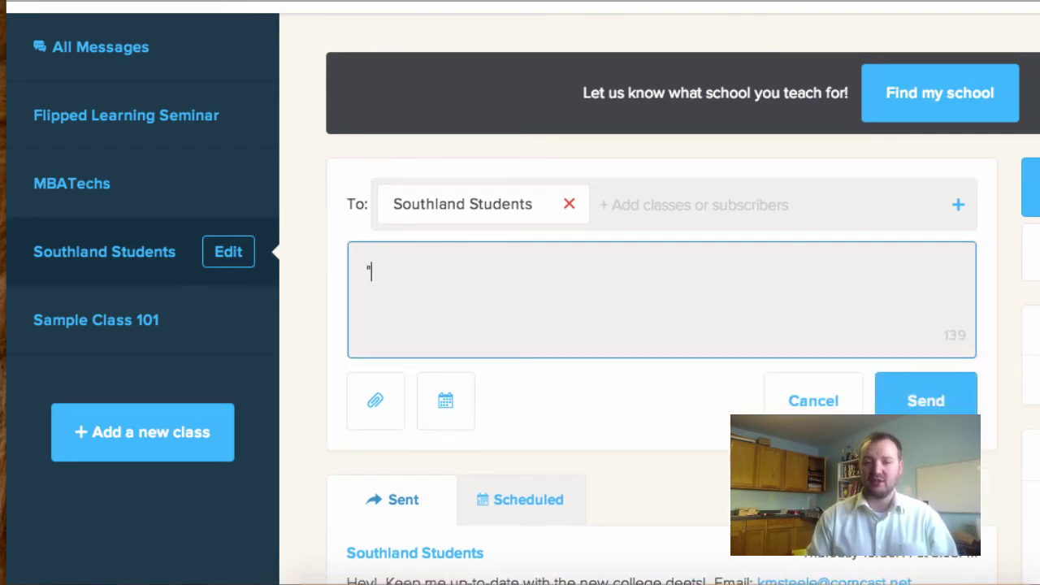
pyautogui.press('BackSpace')
pyautogui.write('I')
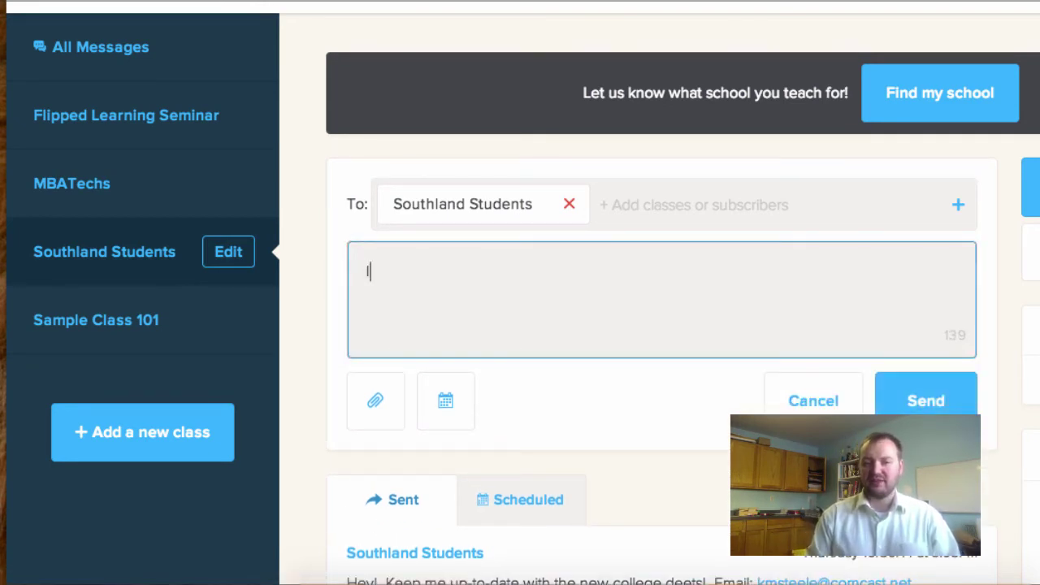
pyautogui.press('BackSpace')
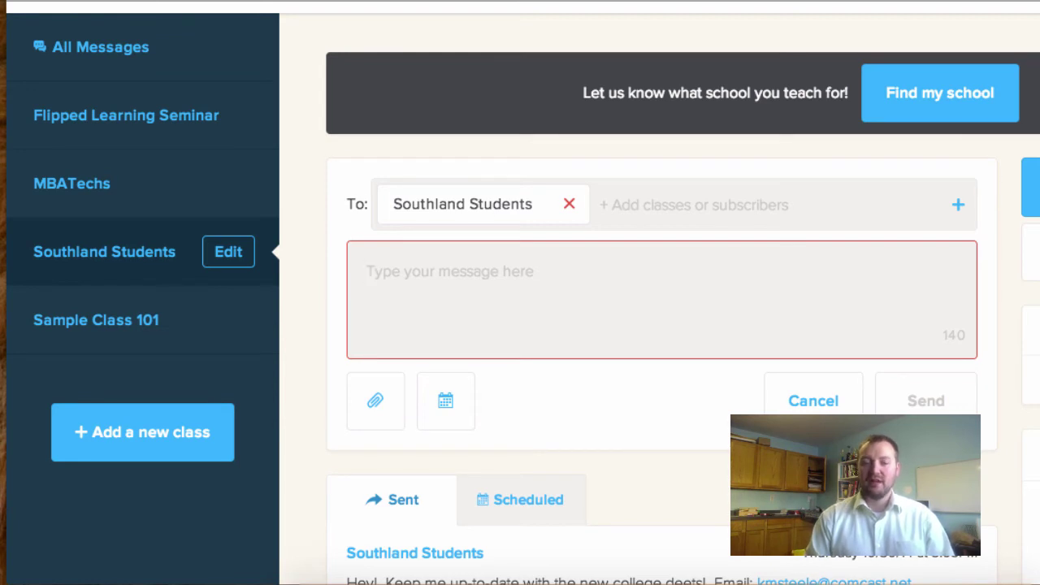
pyautogui.write('Just thi')
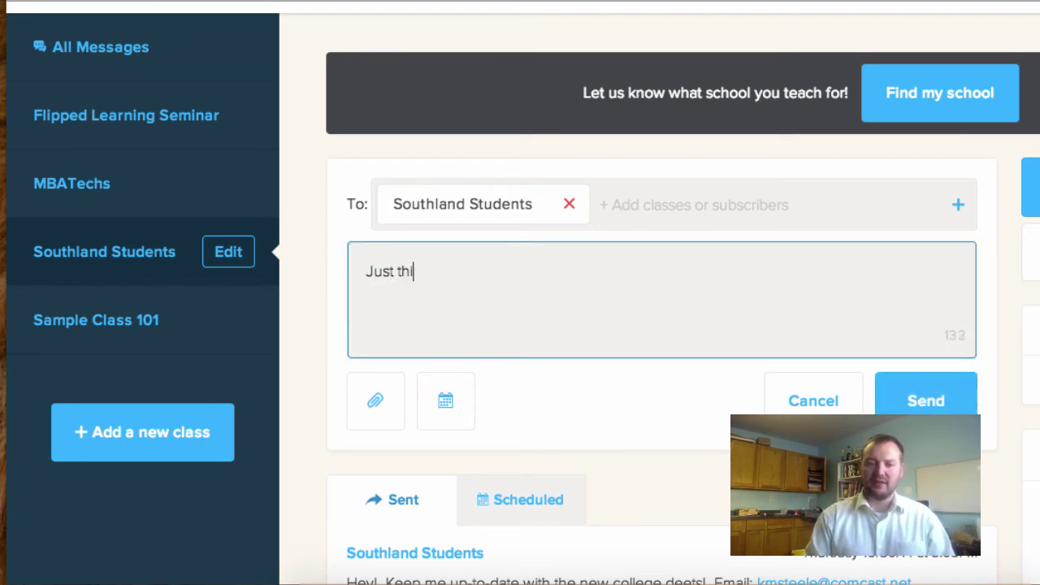
pyautogui.write('nking of y')
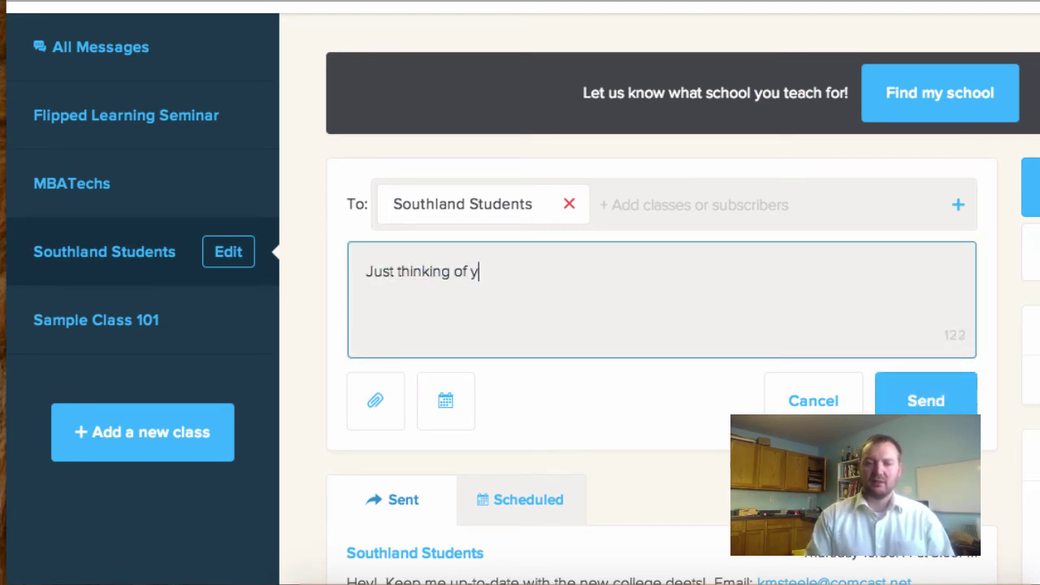
pyautogui.write('ou!  C')
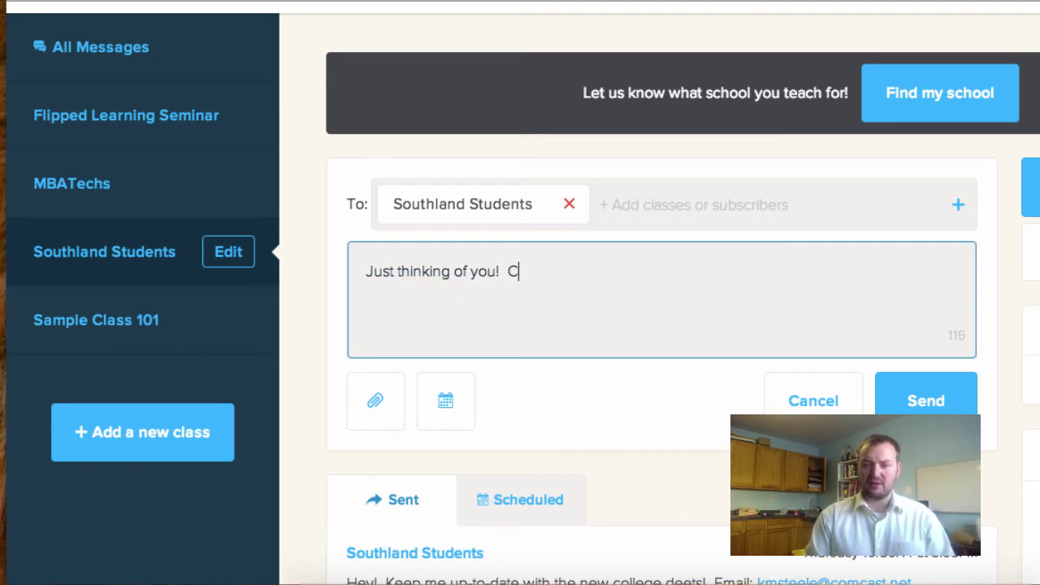
pyautogui.write('atch me u')
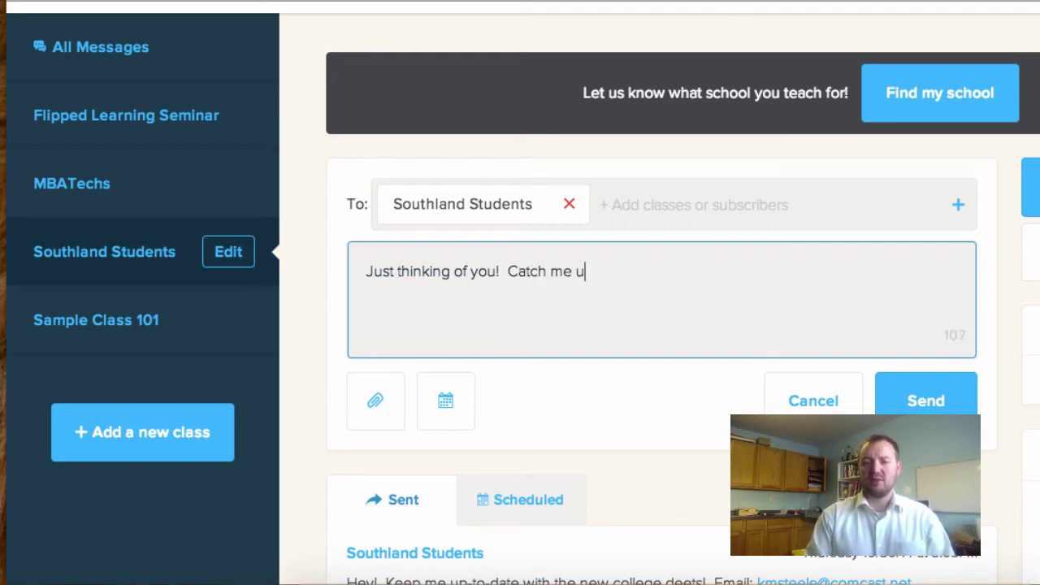
pyautogui.write('p if you get a cha')
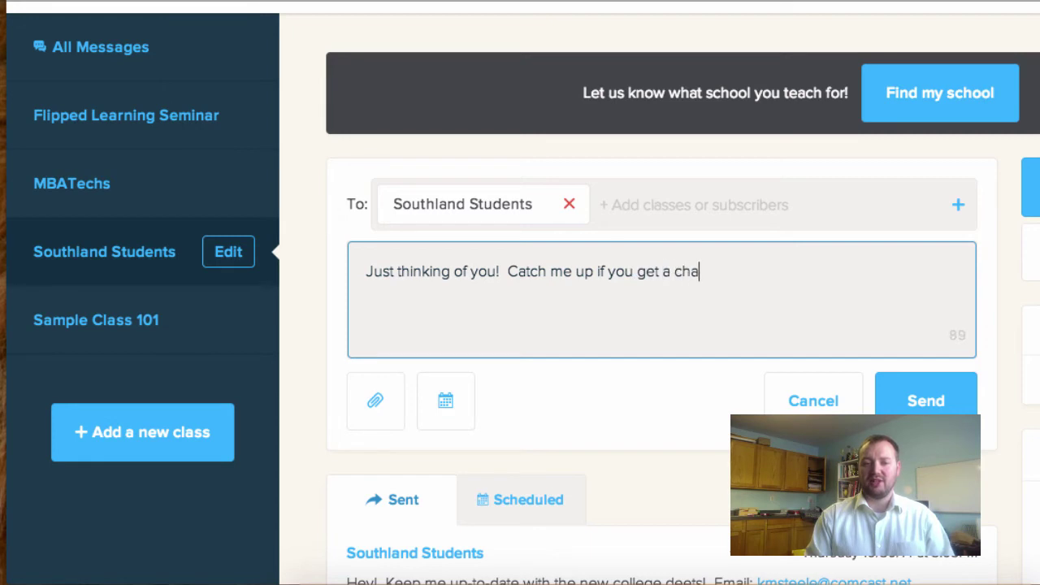
pyautogui.write('nce...ho')
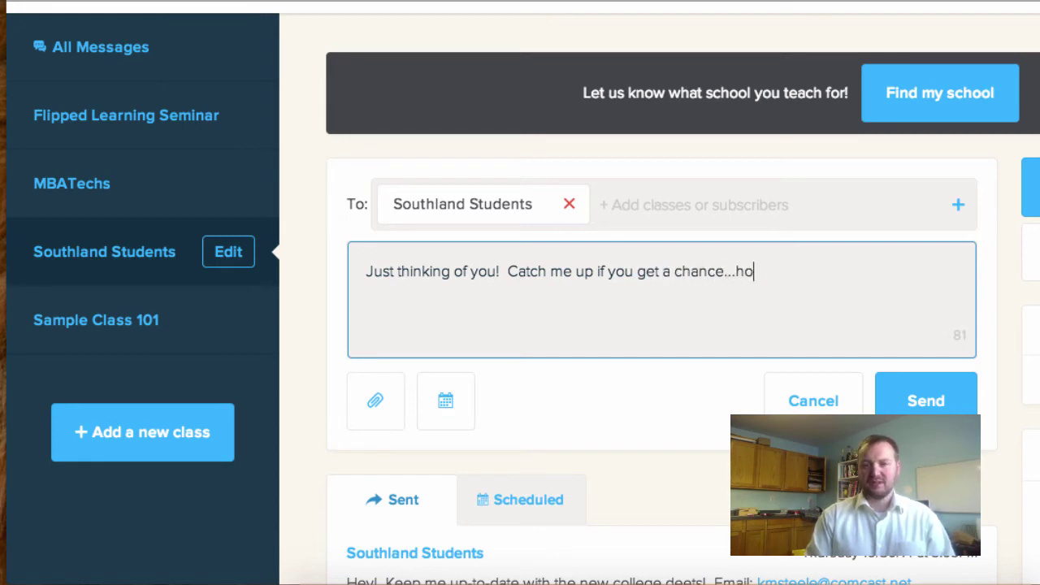
pyautogui.write("w's the college life!")
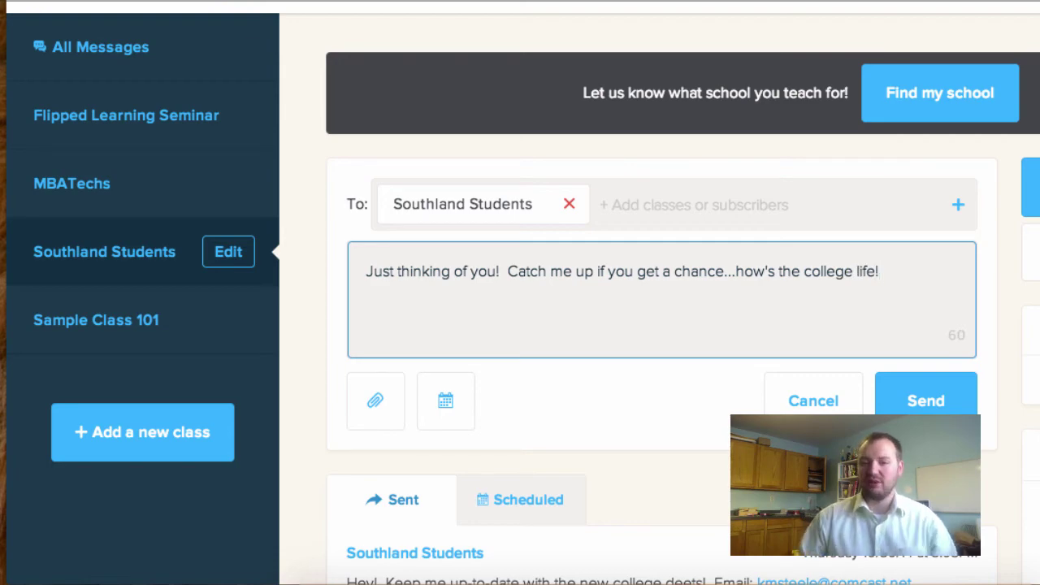
# Attach IMG_0808.jpg from the Desktop to the Southland Students draft
pyautogui.click(375, 406)
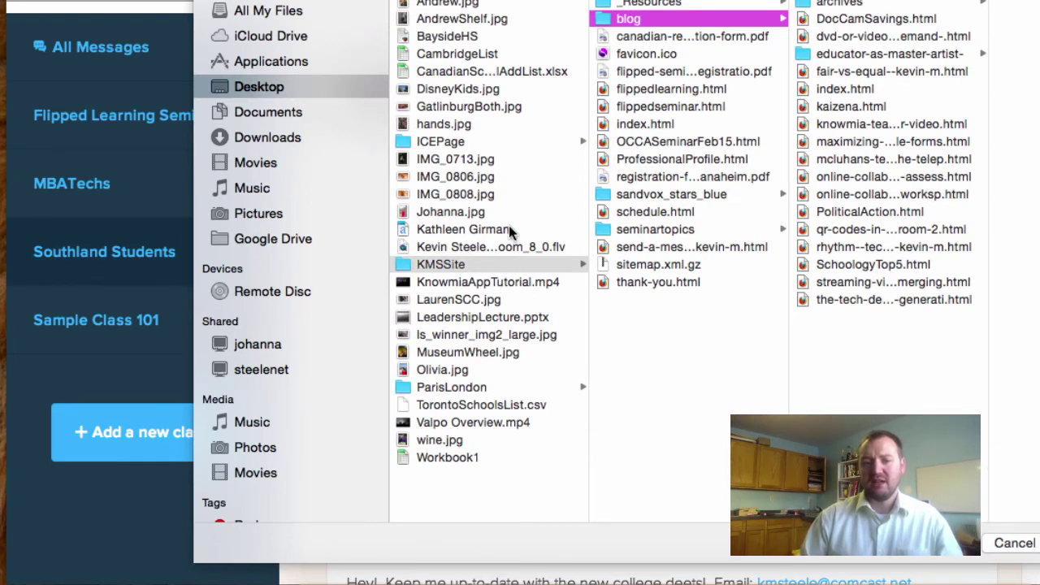
pyautogui.click(268, 86)
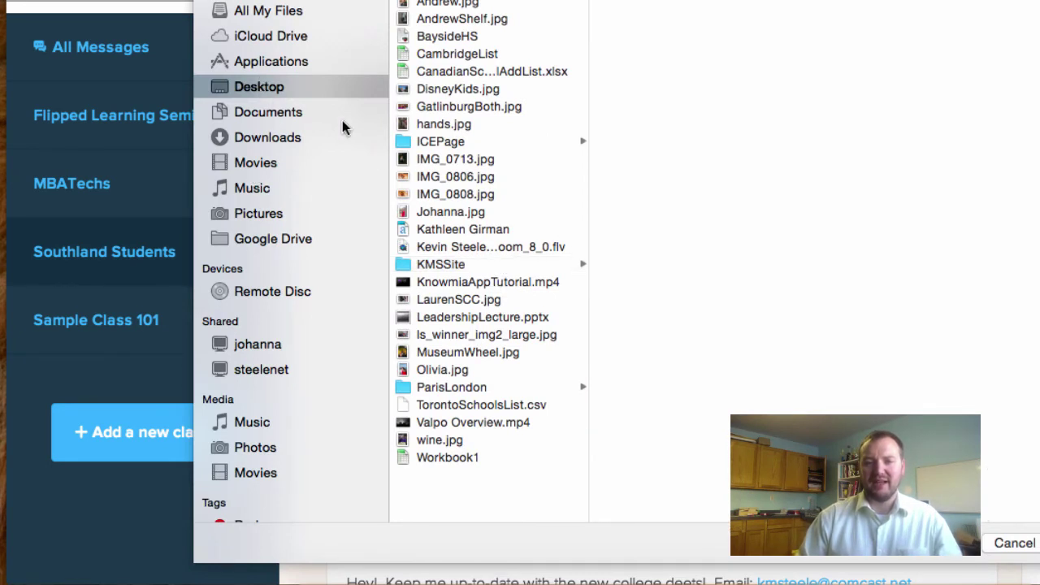
pyautogui.click(456, 194)
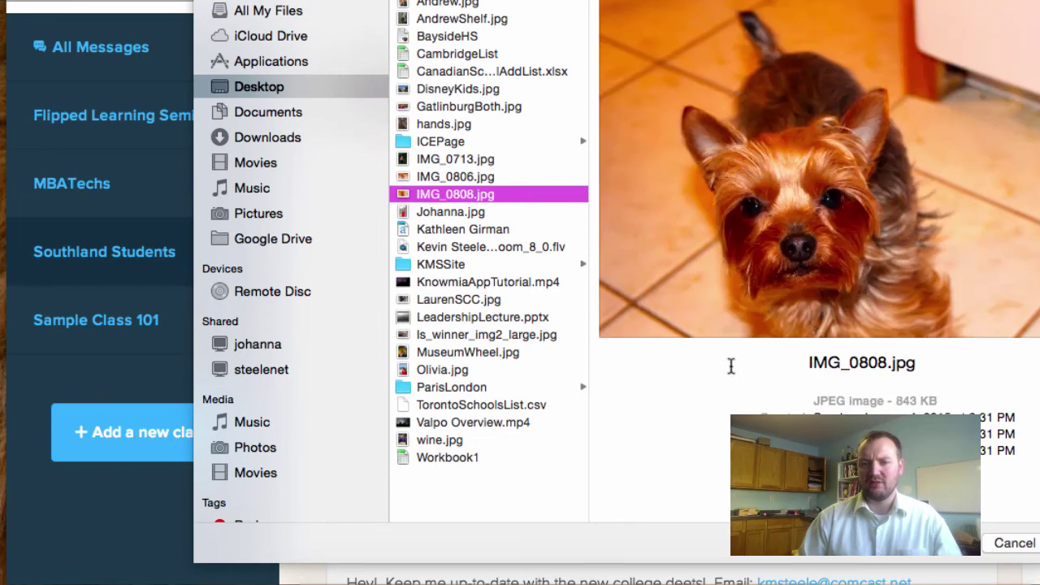
pyautogui.press('Return')
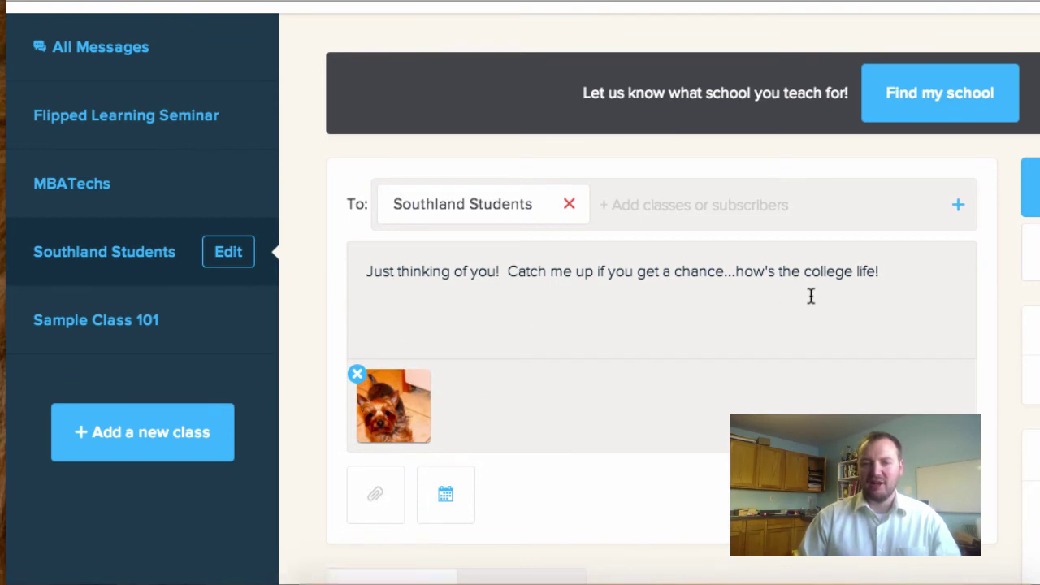
# Append 'Got a new puppy this year' to the end of the message
pyautogui.click(906, 271)
pyautogui.write('G')
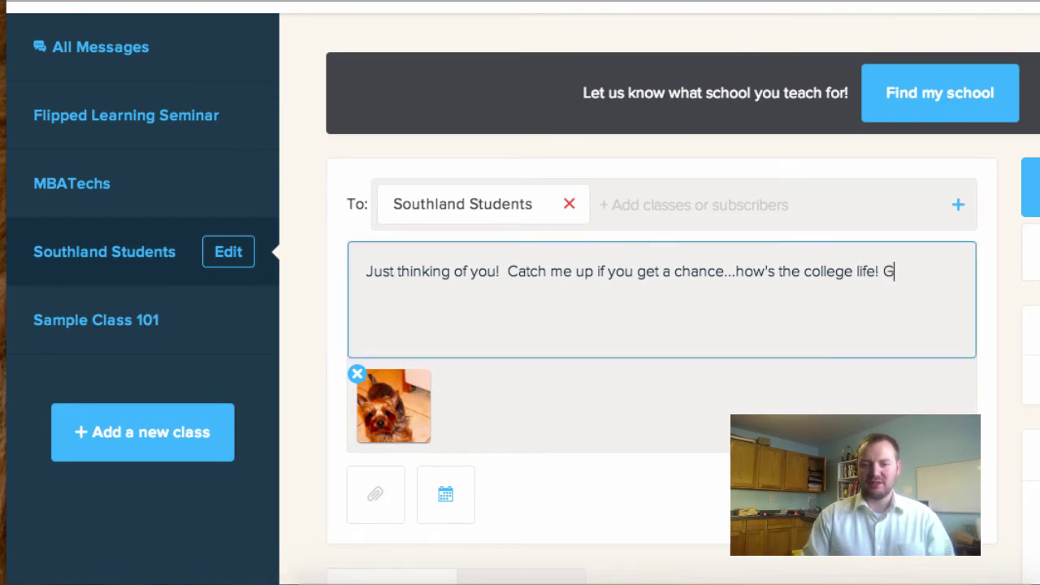
pyautogui.write('ot a new puppy ')
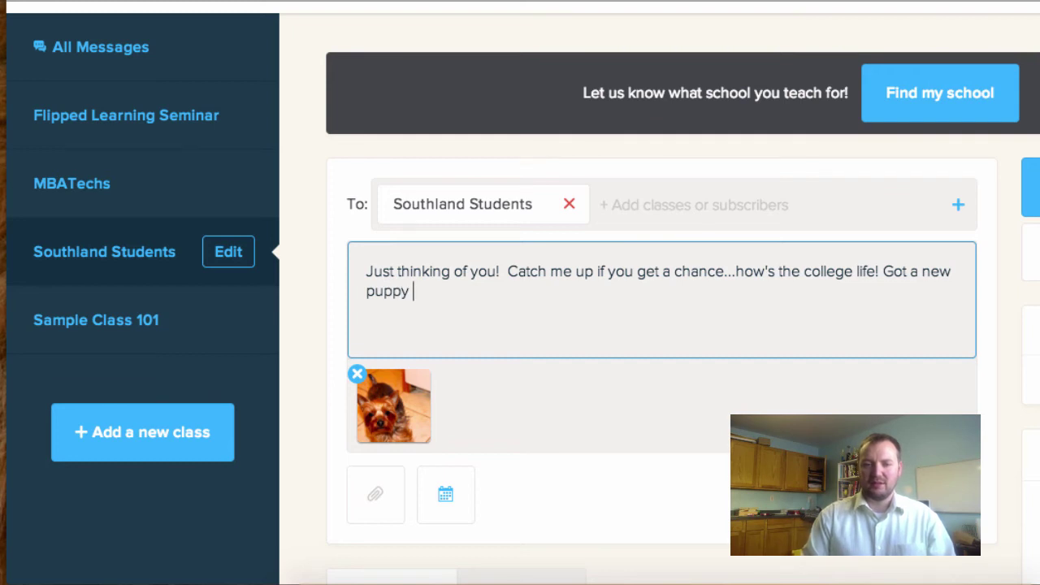
pyautogui.write('this year!')
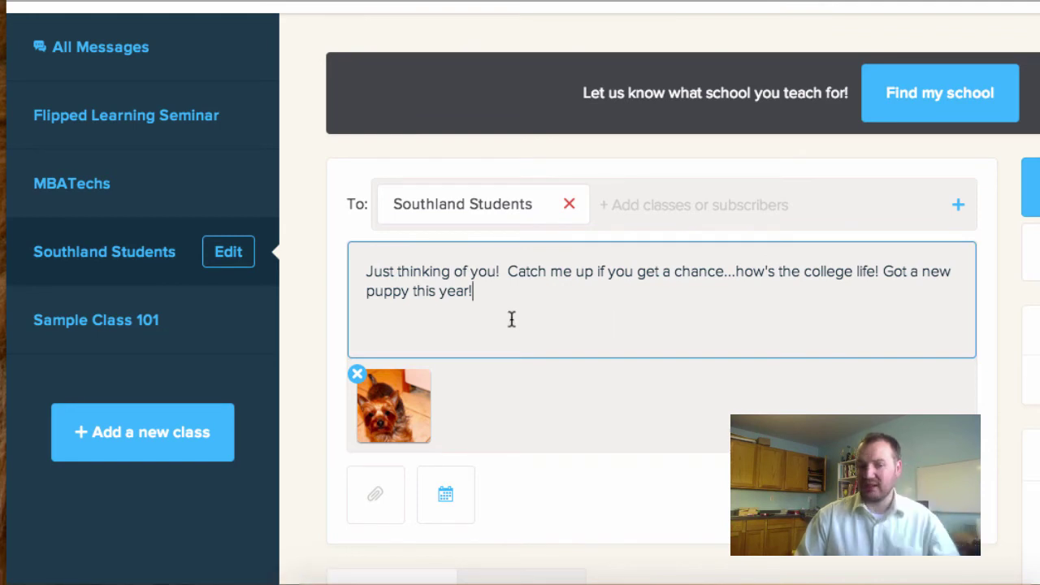
# Schedule the message for 01/13/15 at 2:00 PM and check it in the Scheduled list
pyautogui.click(448, 502)
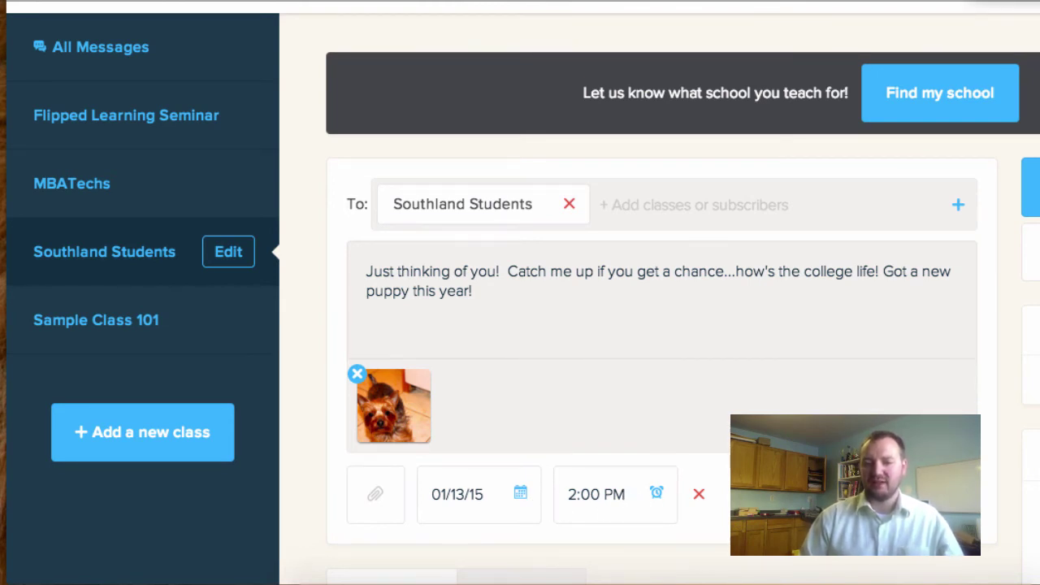
pyautogui.click(910, 494)
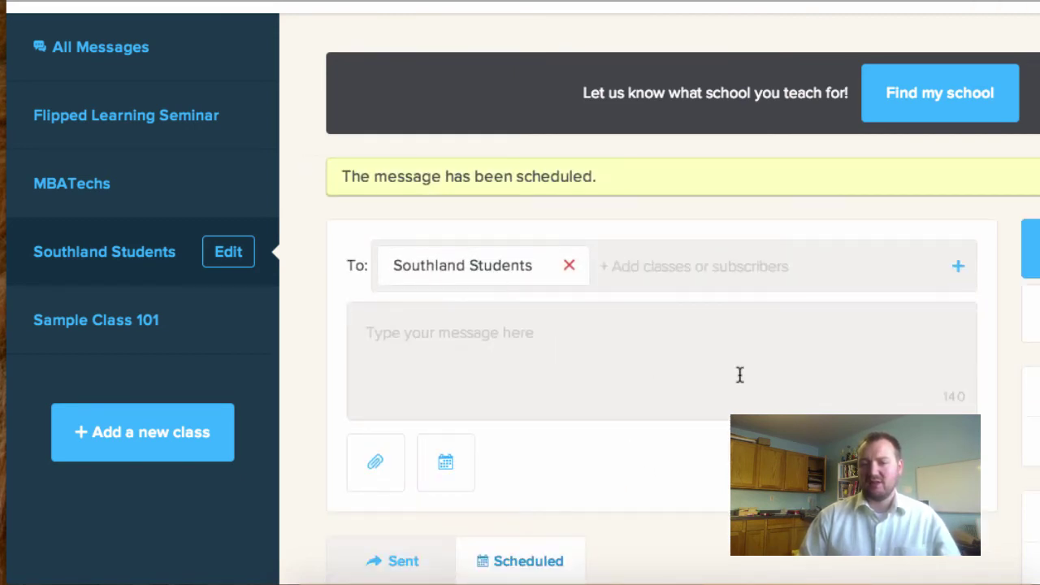
pyautogui.scroll(-5, 877, 392)
pyautogui.scroll(-4, 476, 515)
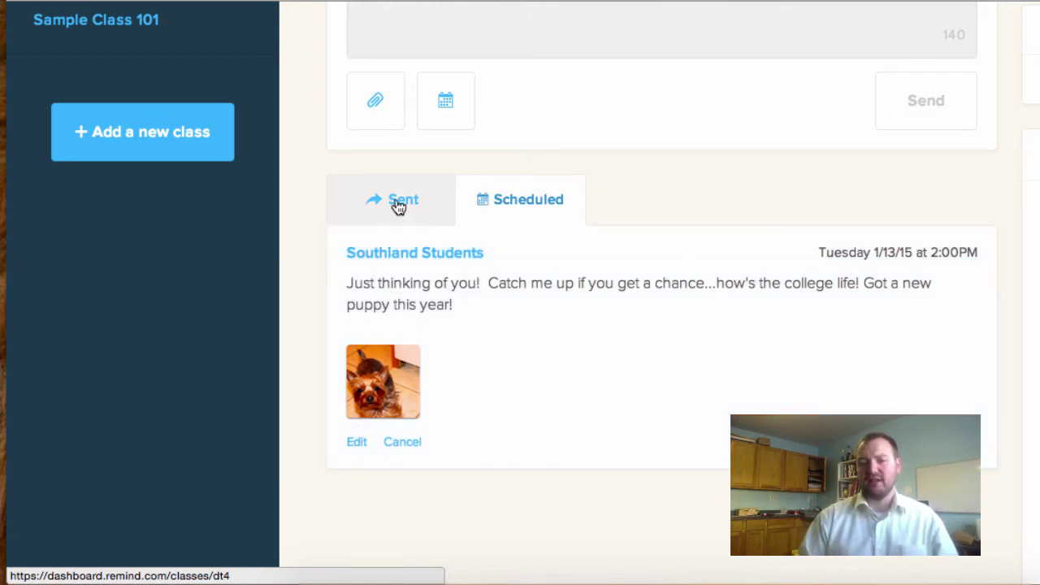
pyautogui.click(399, 207)
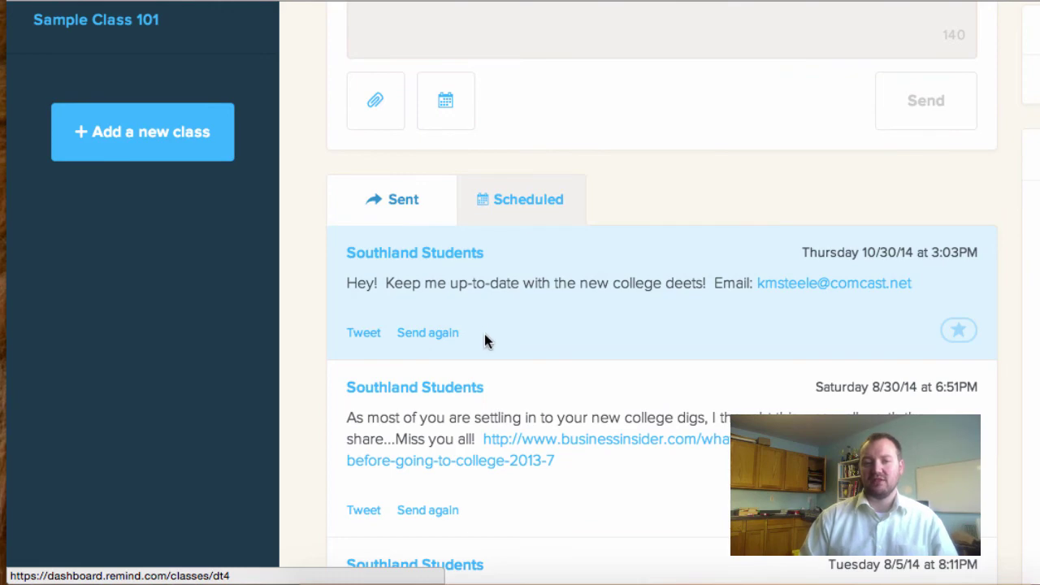
pyautogui.scroll(-4, 485, 335)
pyautogui.scroll(6, 485, 335)
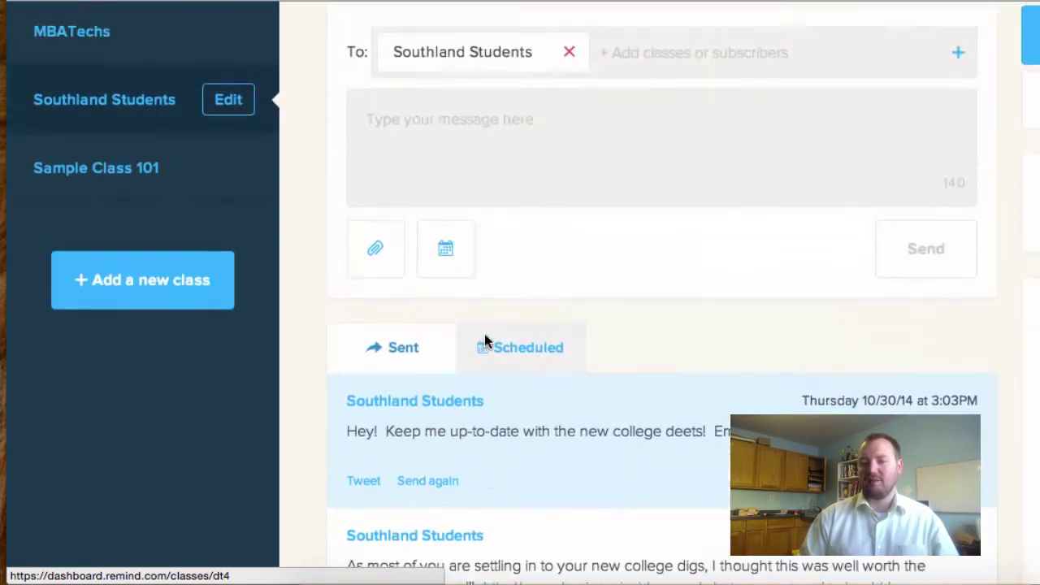
pyautogui.scroll(2, 485, 336)
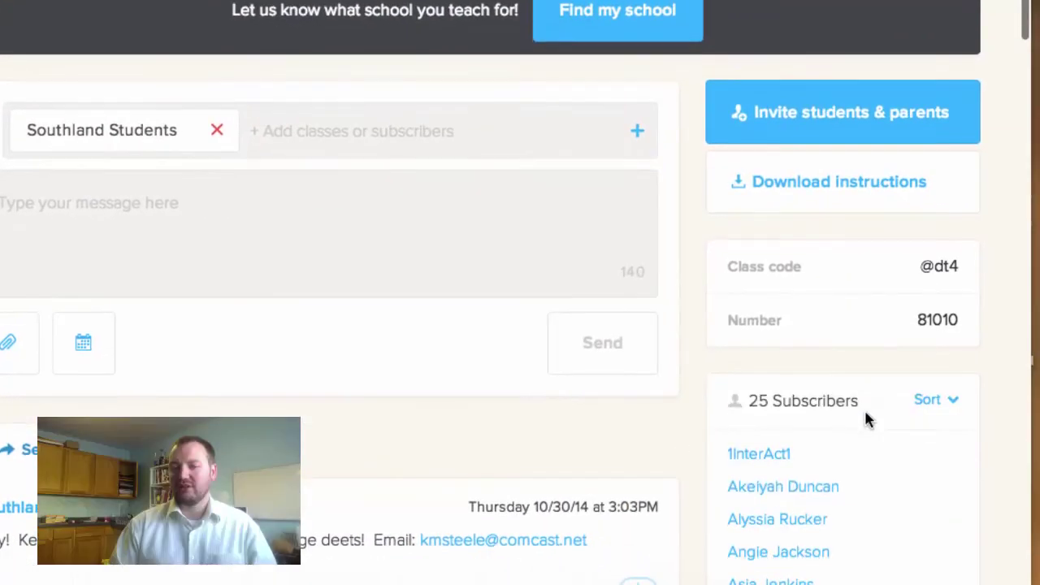
pyautogui.scroll(-3, 864, 419)
pyautogui.scroll(3, 864, 412)
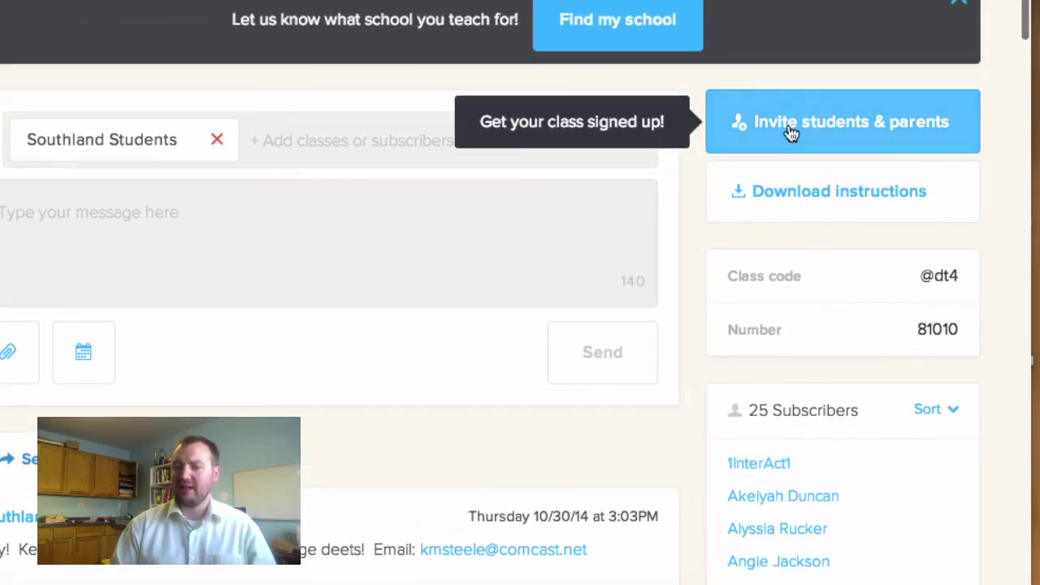
pyautogui.click(815, 128)
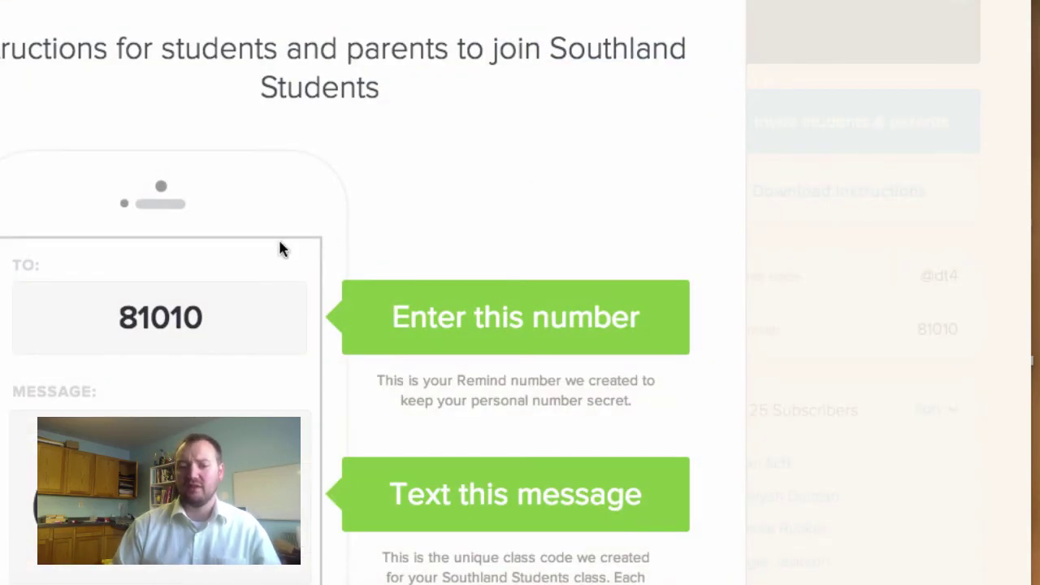
pyautogui.scroll(-3, 252, 267)
pyautogui.scroll(5, 462, 271)
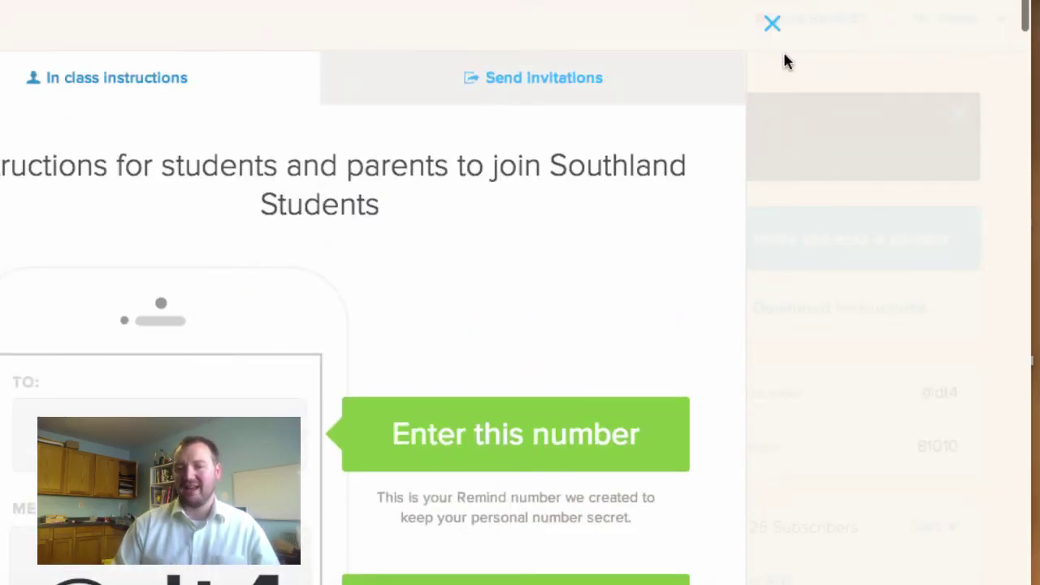
pyautogui.click(771, 24)
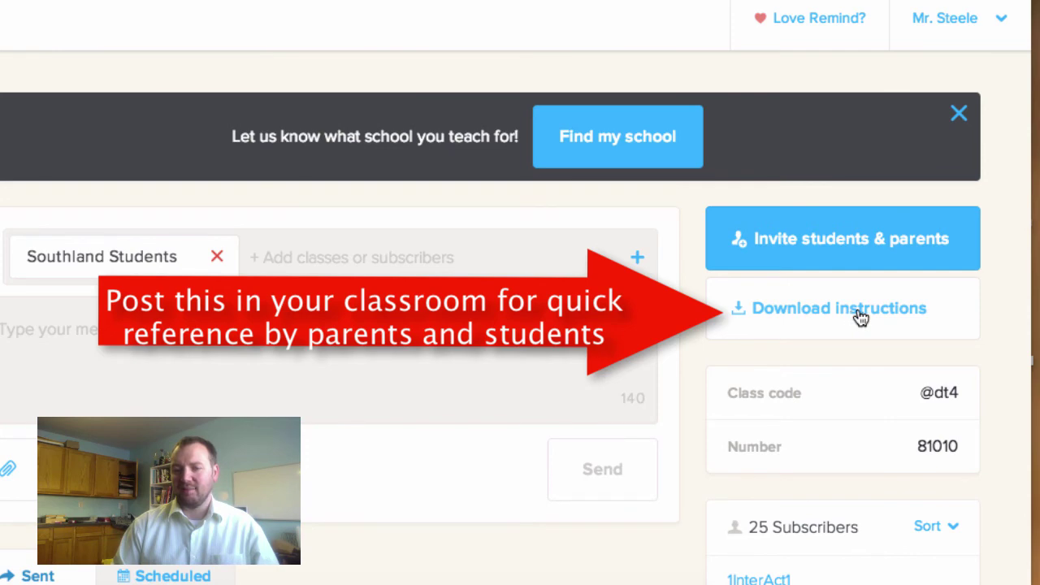
pyautogui.scroll(-2, 639, 414)
pyautogui.scroll(2, 639, 411)
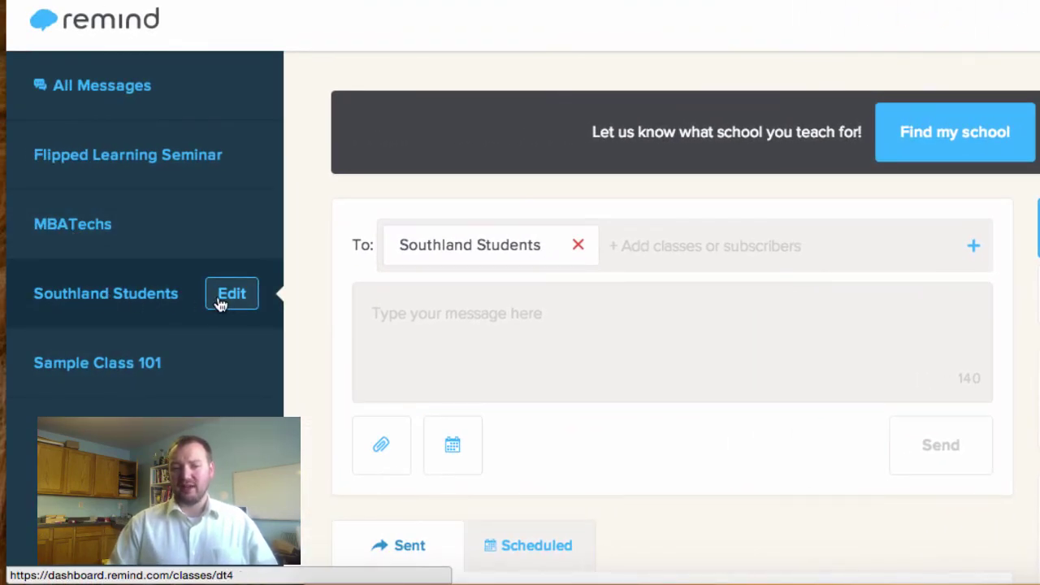
pyautogui.click(231, 297)
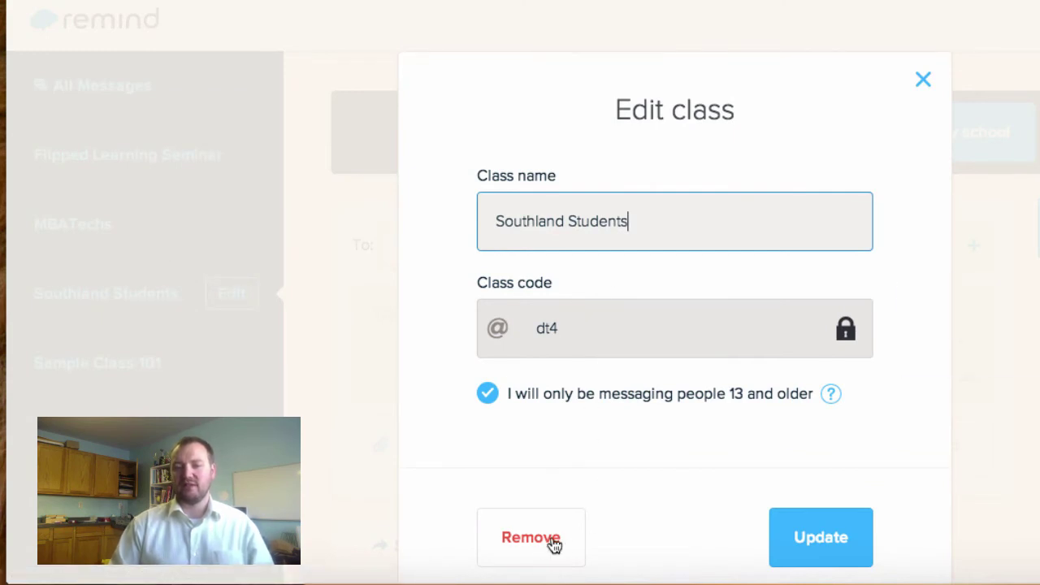
pyautogui.click(921, 80)
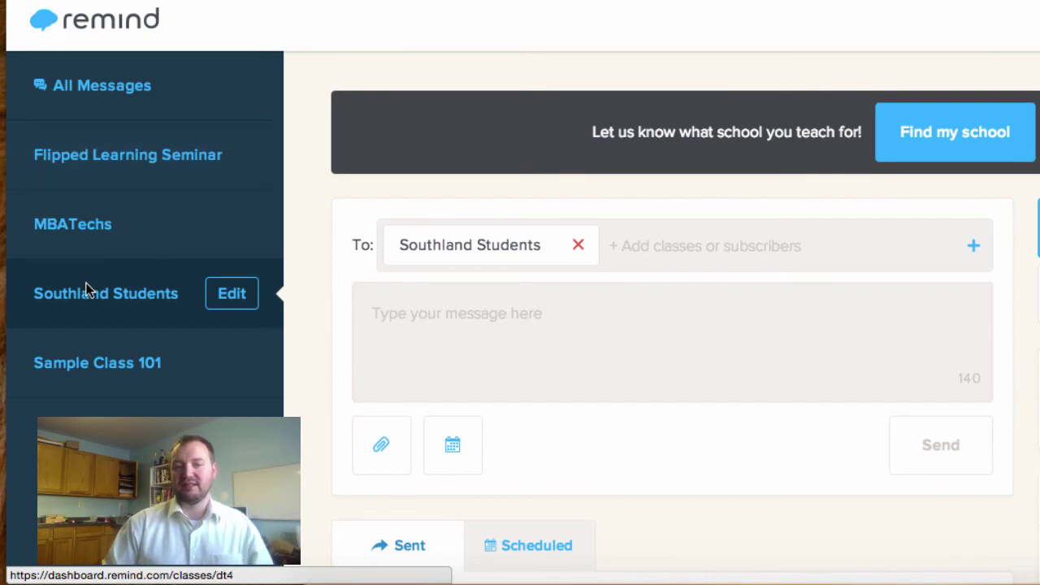
# Switch to Flipped Learning Seminar and scroll to its list of 14 subscribers
pyautogui.click(97, 175)
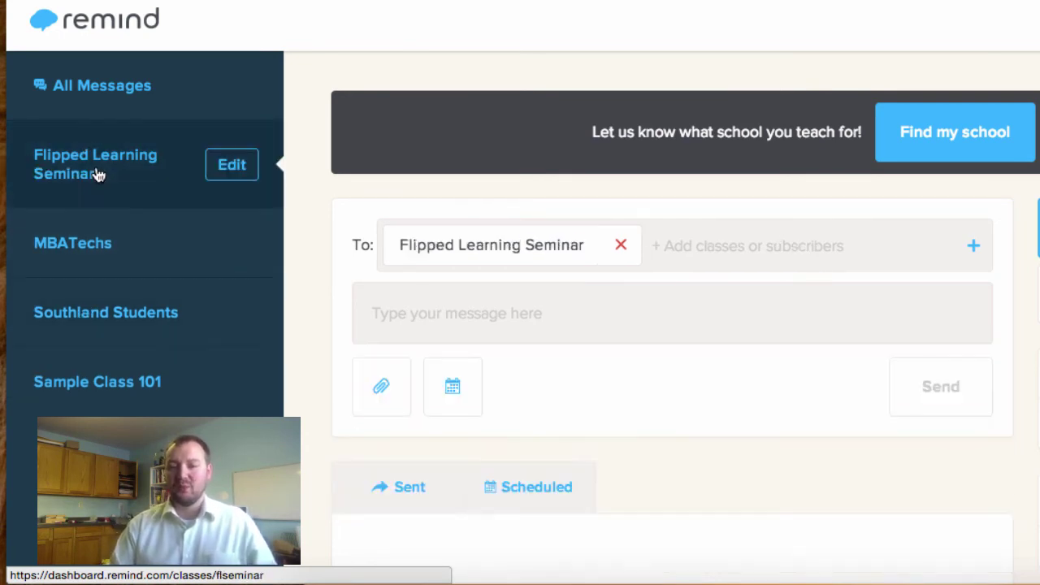
pyautogui.scroll(-3, 164, 220)
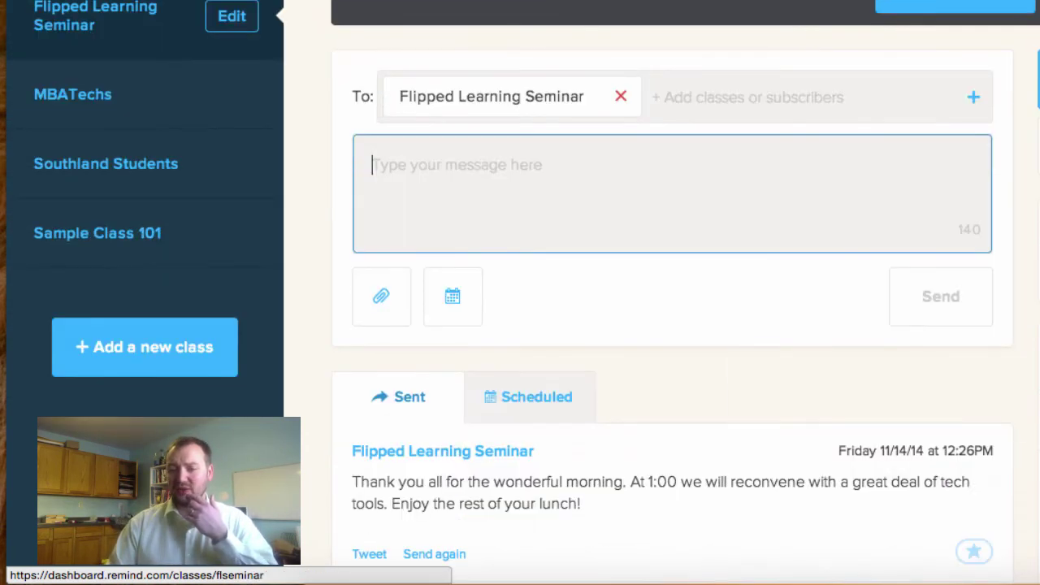
pyautogui.scroll(1, 959, 397)
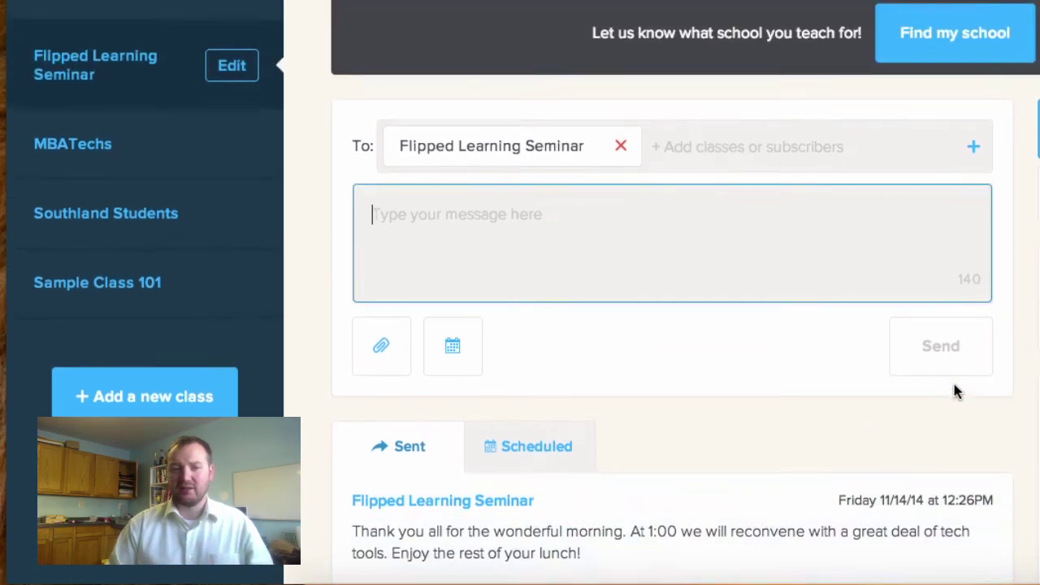
pyautogui.scroll(-5, 954, 392)
pyautogui.scroll(-3, 1039, 357)
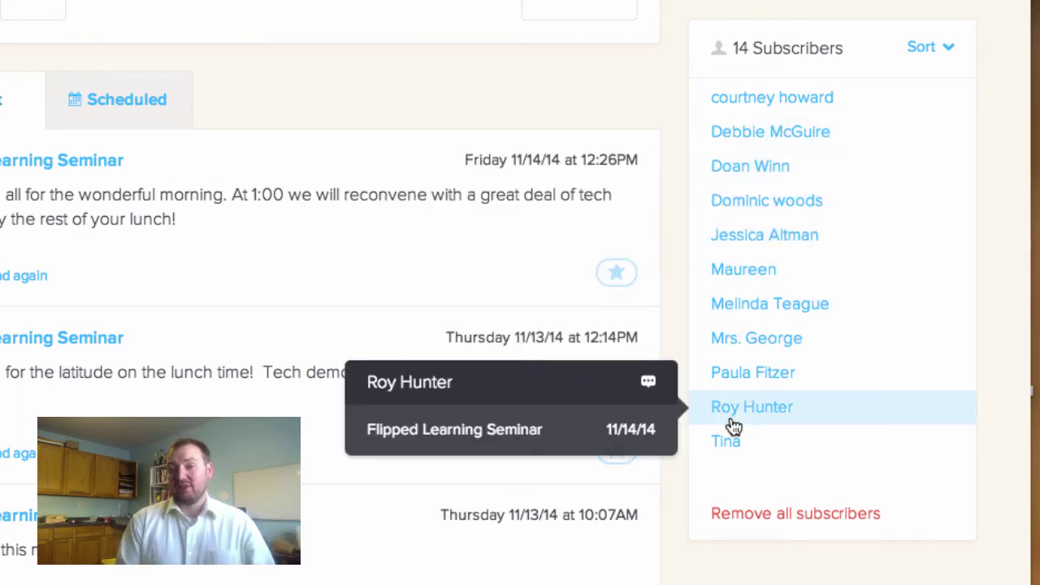
# Use Remove all subscribers and confirm, bringing the class to 0 Subscribers
pyautogui.click(786, 515)
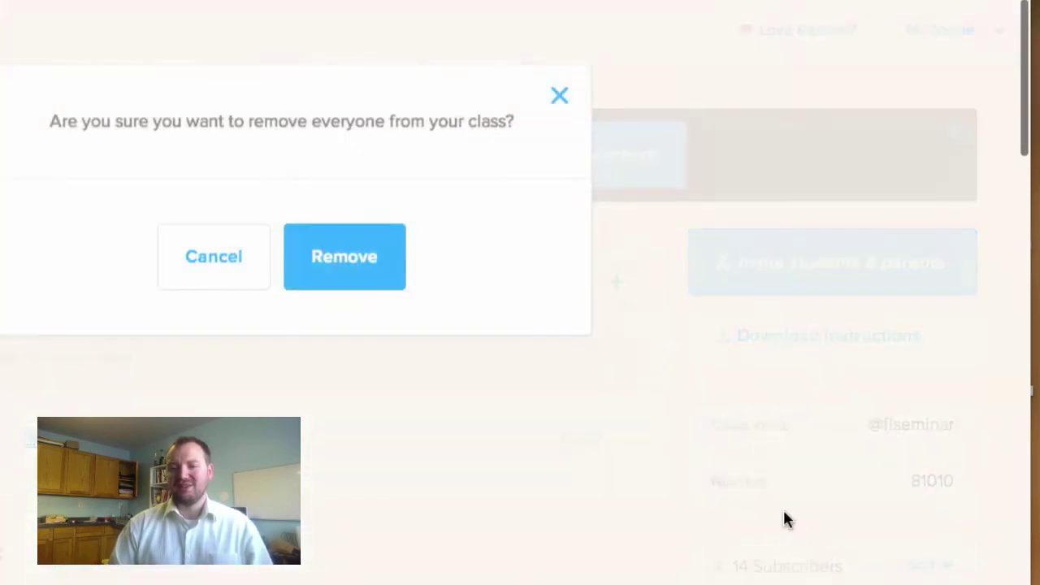
pyautogui.click(351, 252)
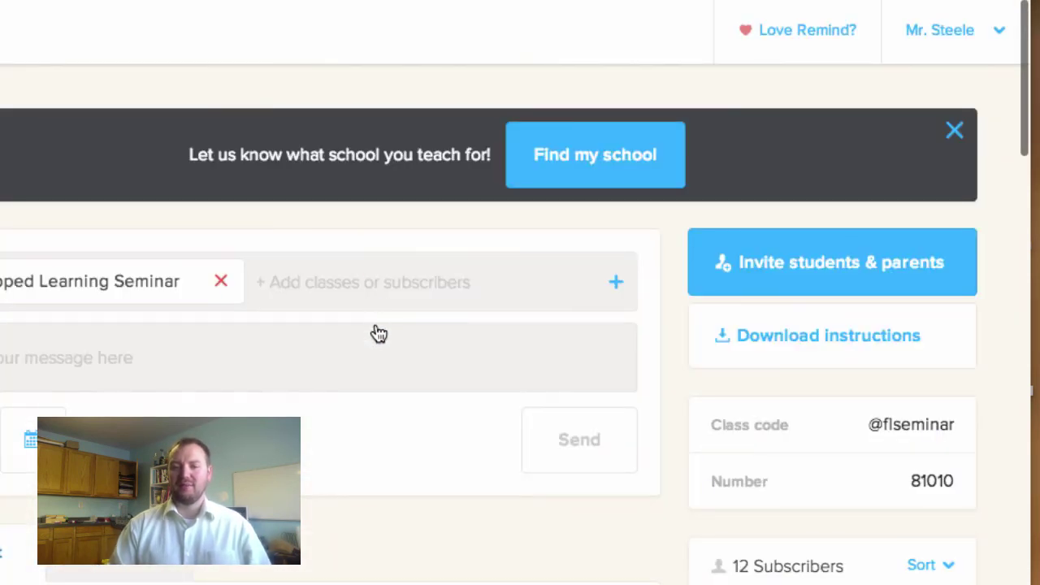
pyautogui.scroll(-3, 801, 459)
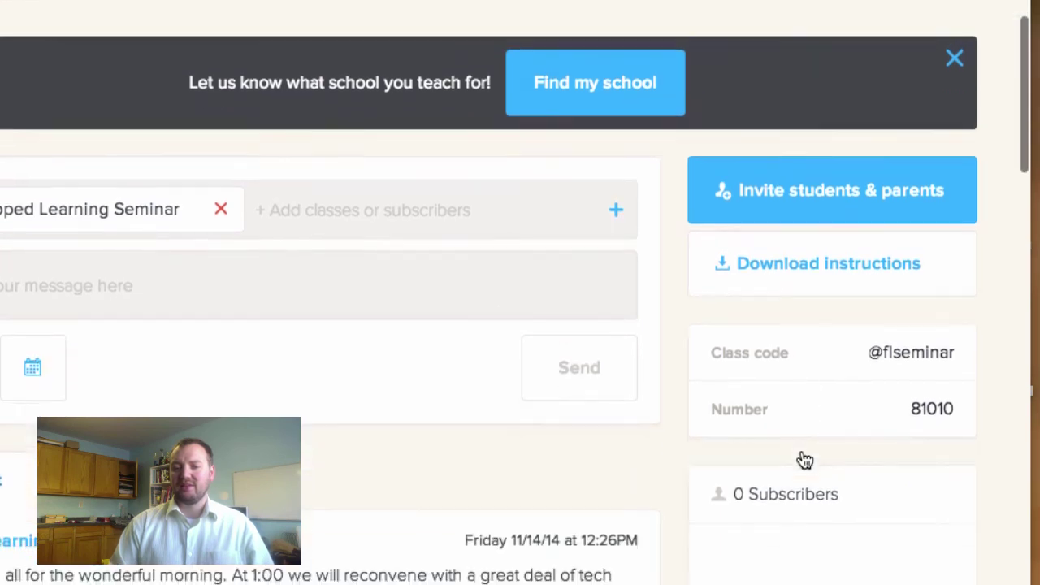
pyautogui.scroll(3, 821, 508)
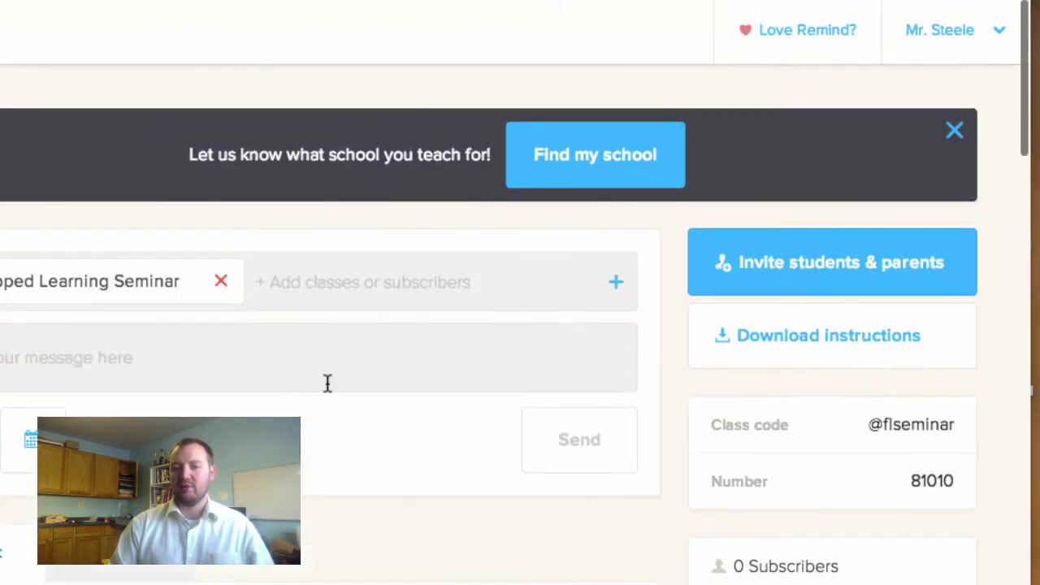